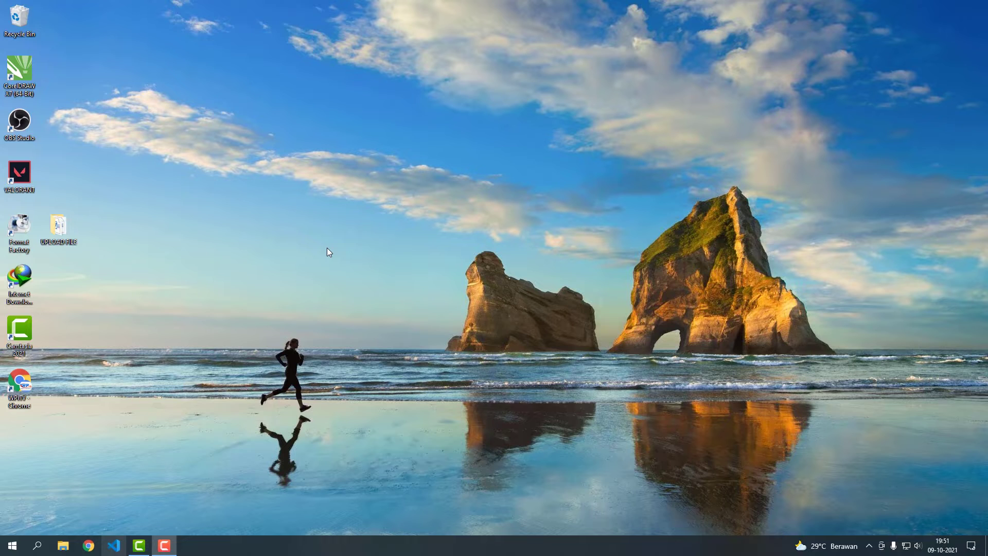
Open the UPLOAD FILE folder, select the second manuscript file, and launch Google Chrome.
{"action": "double_click", "coordinate": [60, 232]}
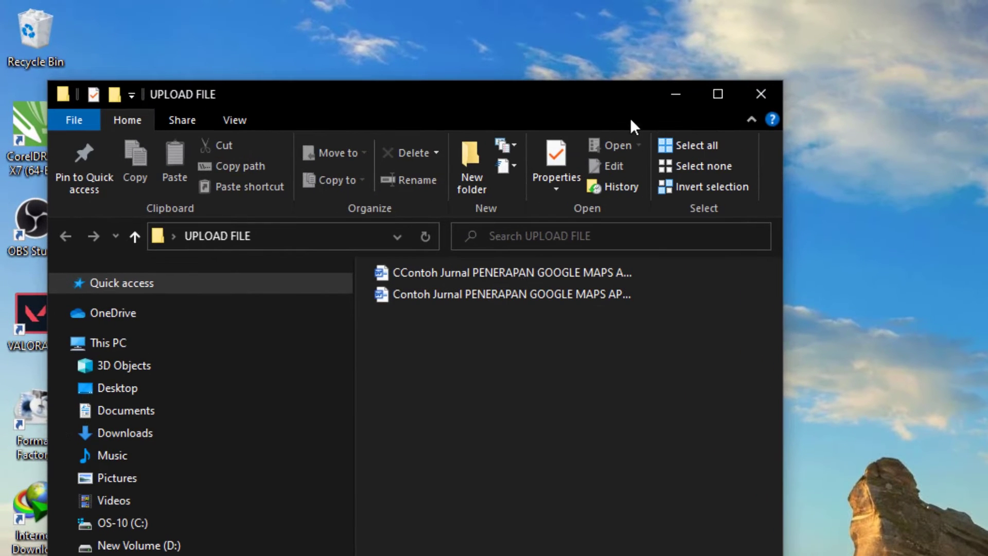
{"action": "left_click_drag", "start_coordinate": [622, 94], "coordinate": [668, 208]}
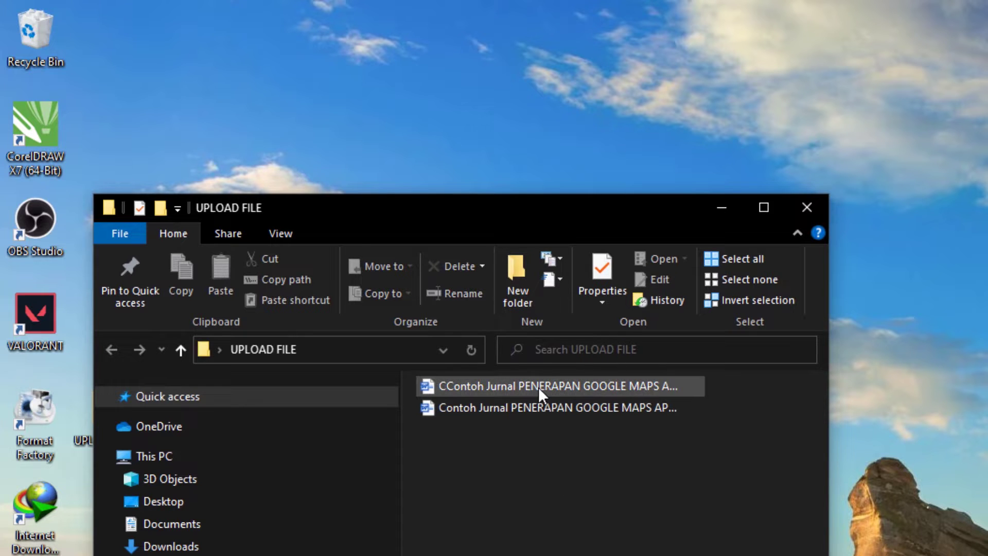
{"action": "left_click", "coordinate": [545, 406]}
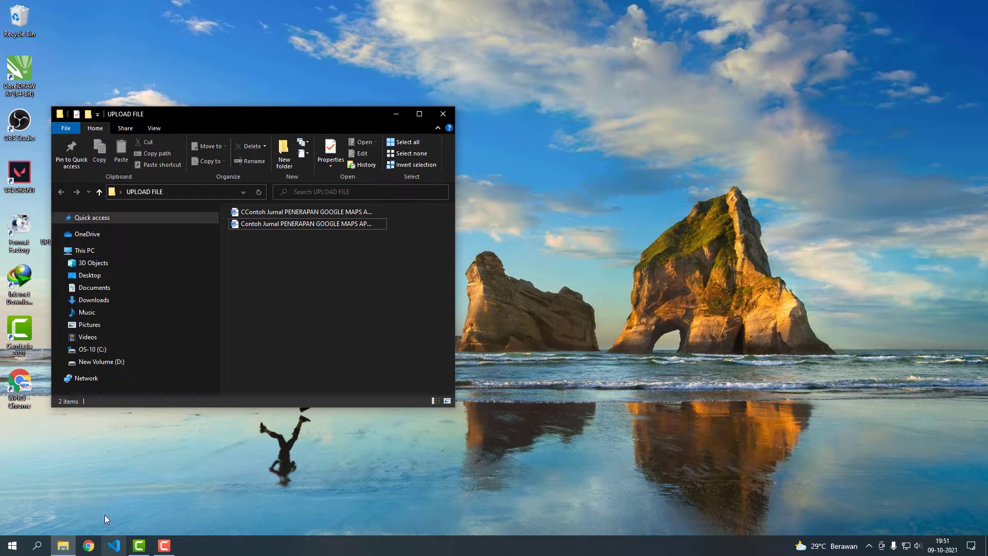
{"action": "left_click", "coordinate": [89, 545]}
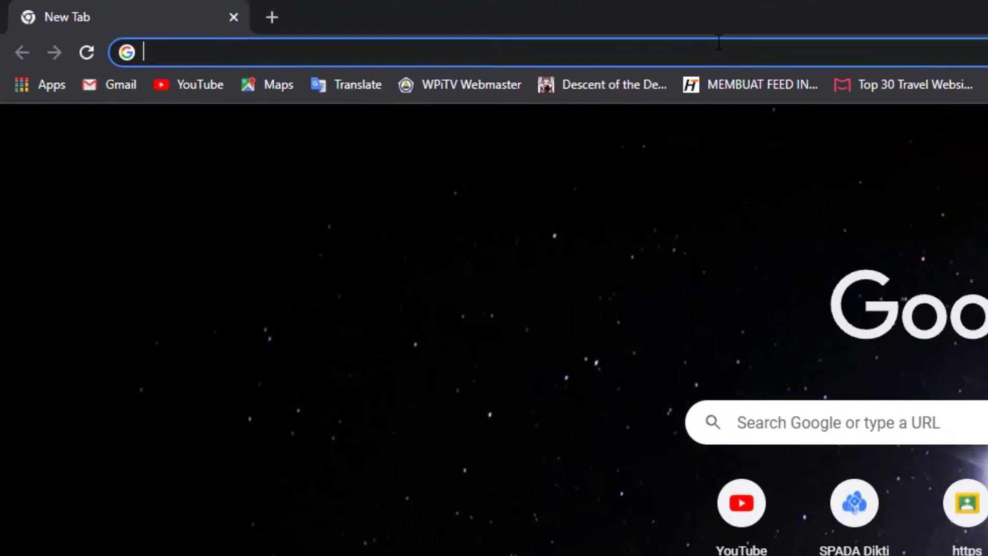
Go to the RISTEK journal at ojs.batangkab.go.id by accepting the address-bar autocompletion from 'oj'.
{"action": "type", "text": "ojs.batangkab.go.id"}
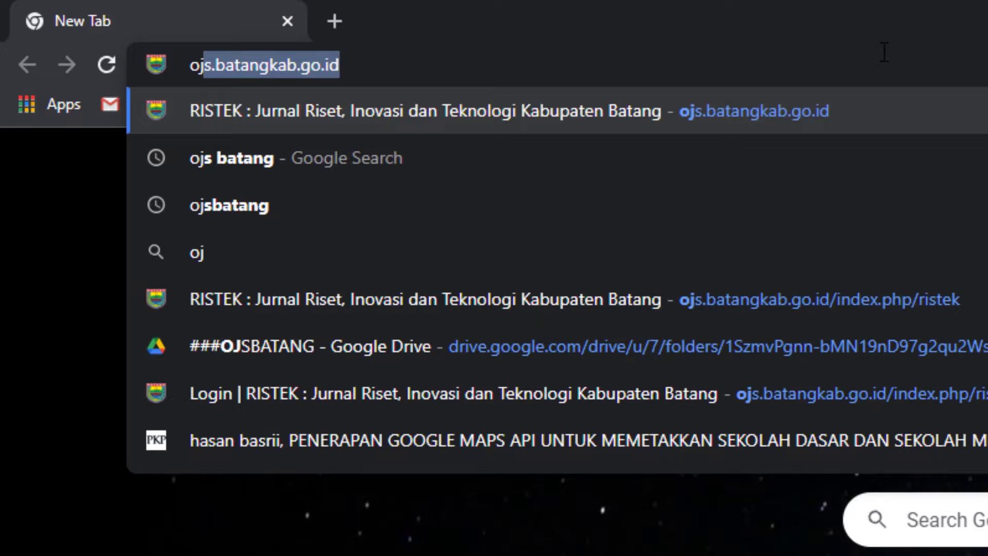
{"action": "key", "text": "Return"}
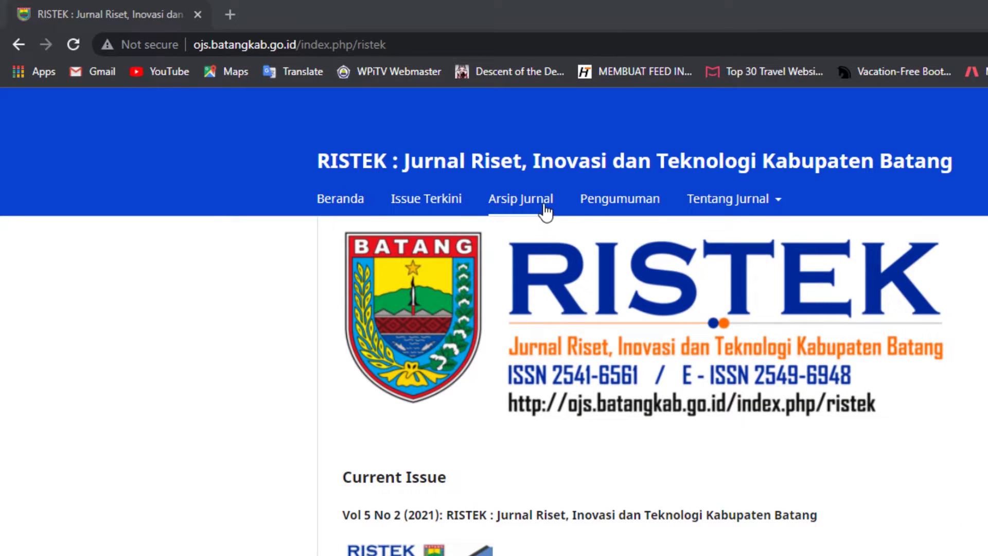
{"action": "mouse_move", "coordinate": [760, 211]}
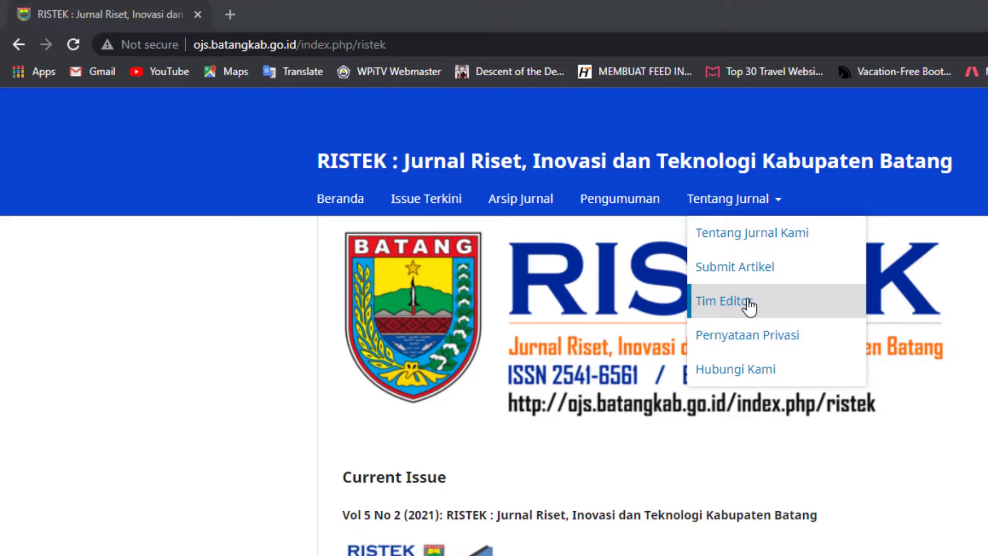
{"action": "left_click", "coordinate": [749, 369]}
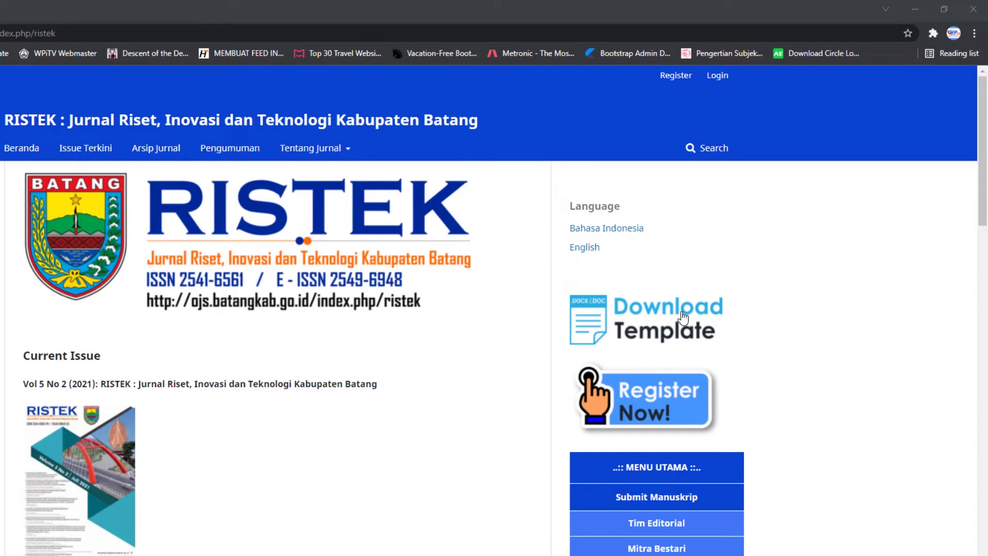
{"action": "left_click", "coordinate": [683, 318]}
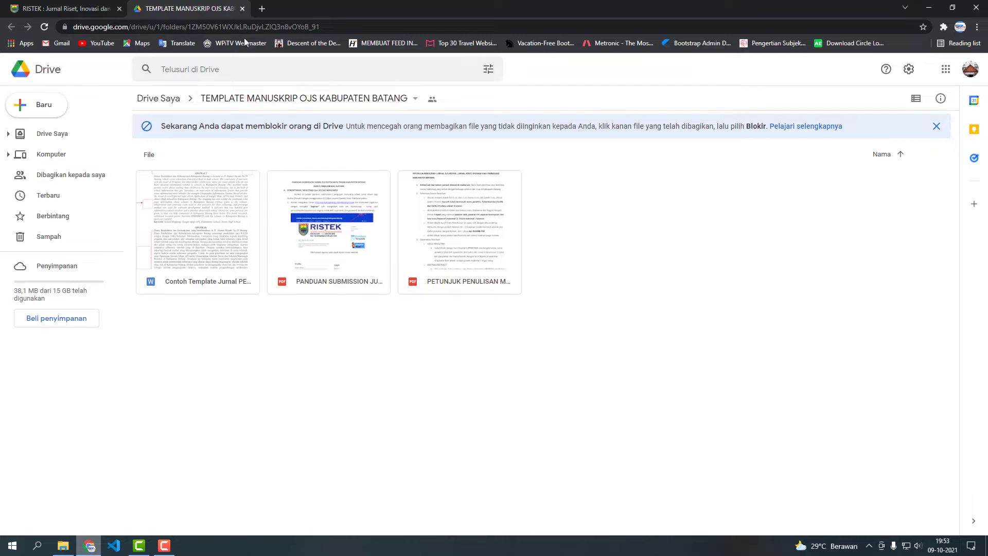
{"action": "left_click", "coordinate": [242, 8]}
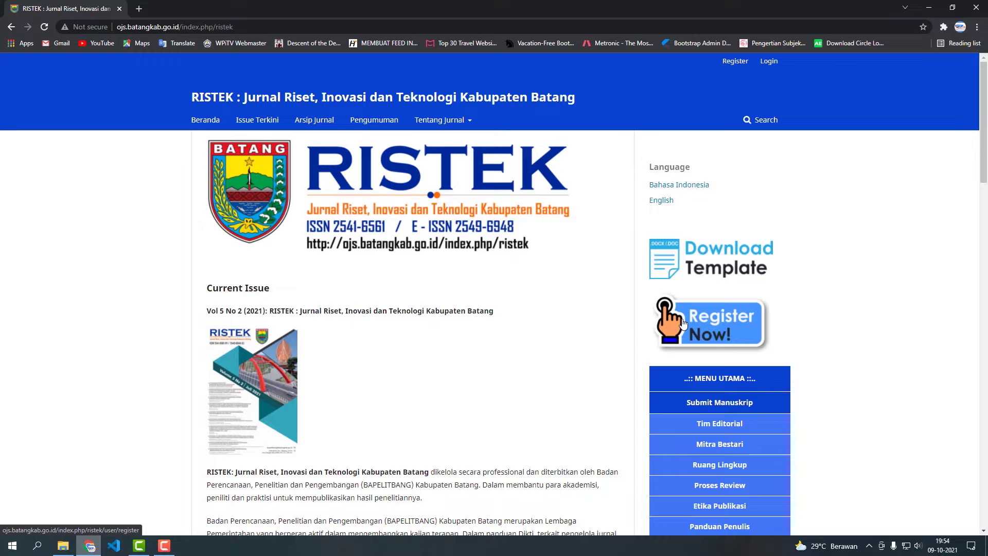
Open the RISTEK registration form and enter the author's given and family names.
{"action": "left_click", "coordinate": [683, 324]}
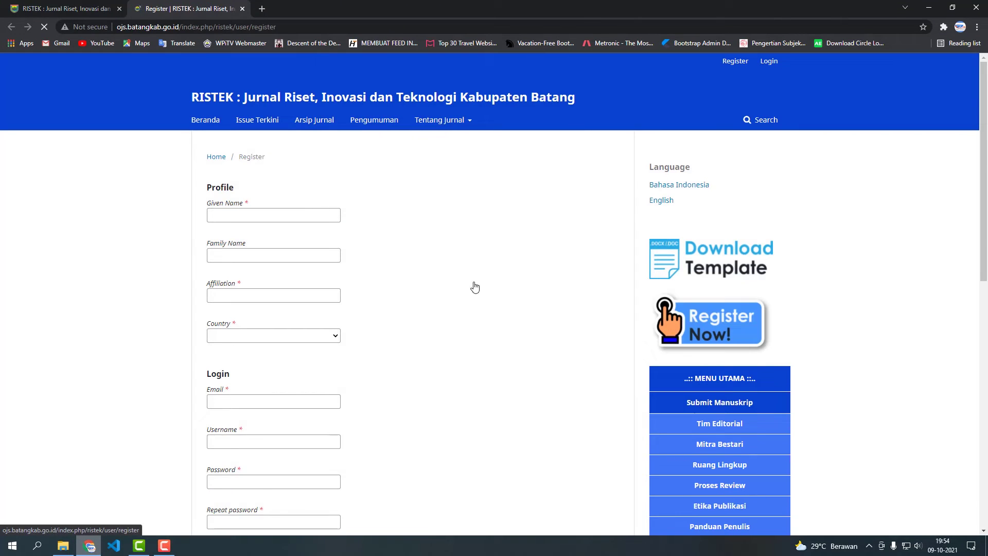
{"action": "left_click", "coordinate": [288, 218]}
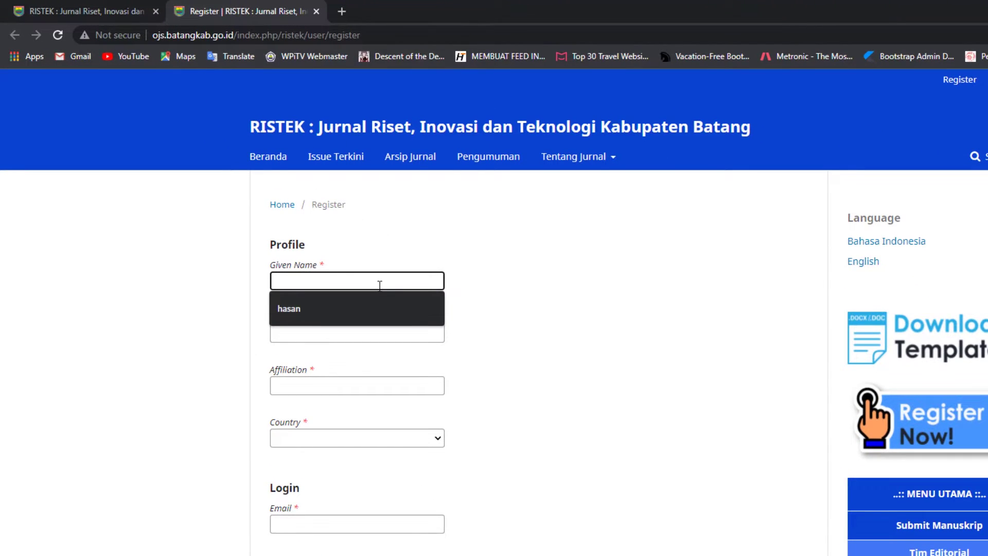
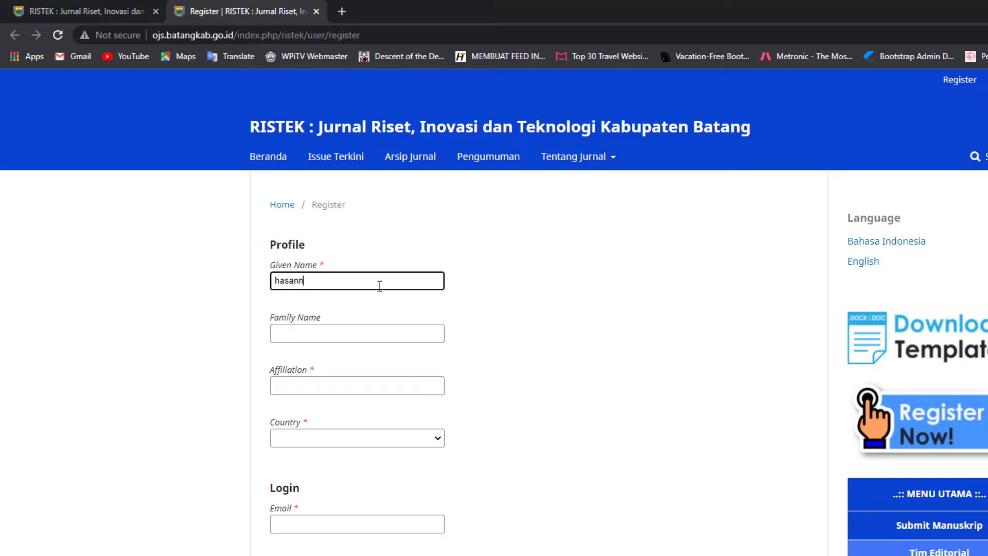
{"action": "left_click", "coordinate": [389, 339]}
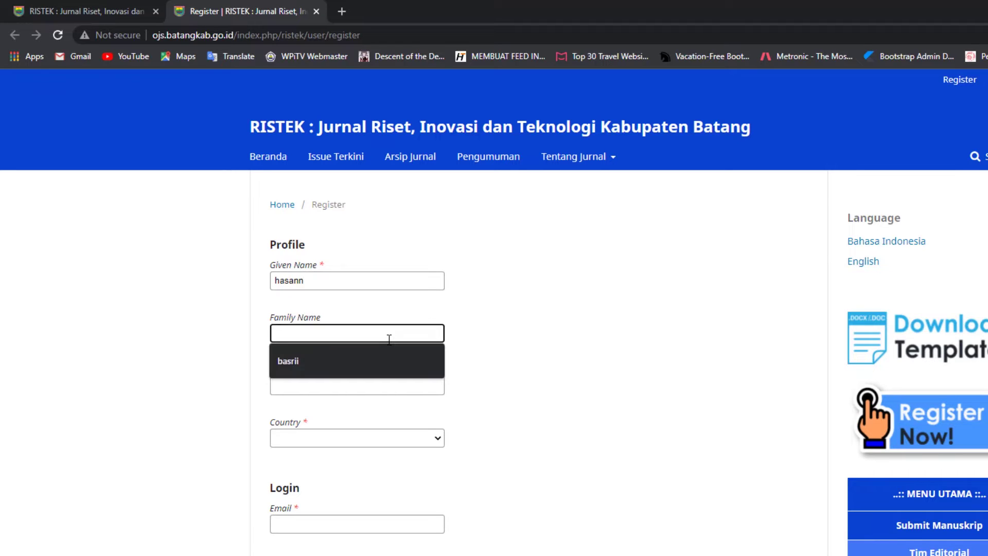
Set the affiliation to STMIK WIDYA PRATAMA PEKALONGAN and the country to Indonesia.
{"action": "left_click", "coordinate": [399, 385]}
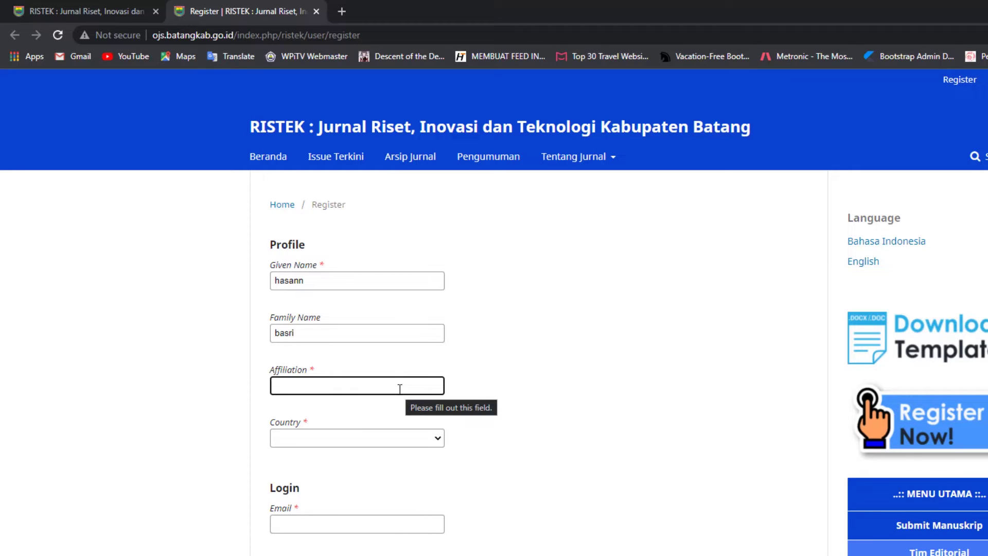
{"action": "type", "text": "STMIK WIDYA PRA"}
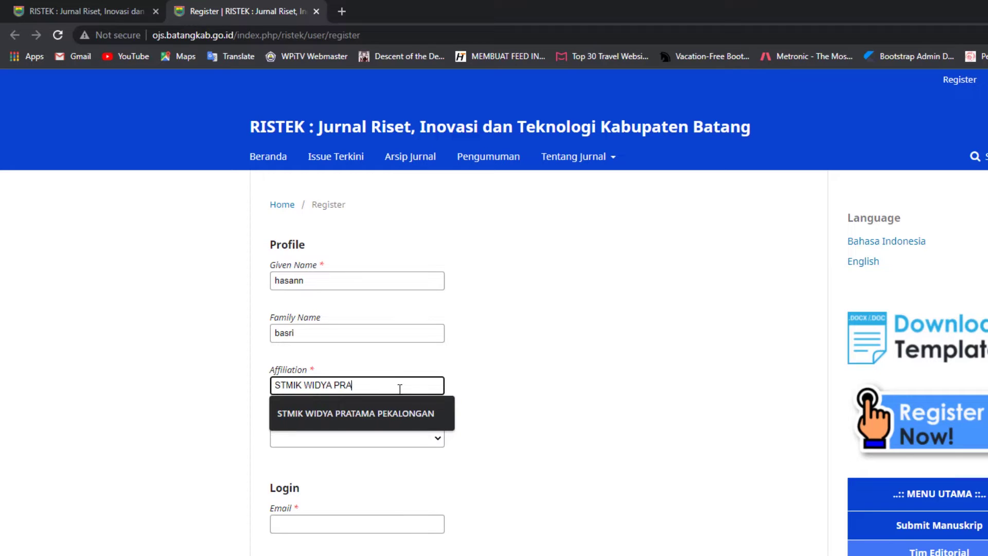
{"action": "type", "text": "TAMA PEKALONGAN"}
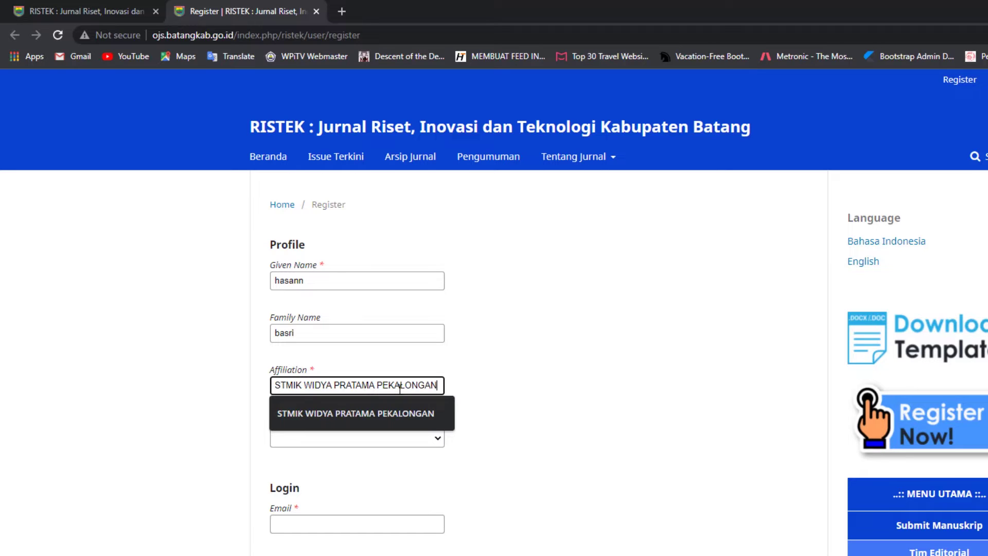
{"action": "left_click", "coordinate": [400, 435]}
{"action": "type", "text": "india"}
{"action": "key", "text": "Down"}
{"action": "key", "text": "Return"}
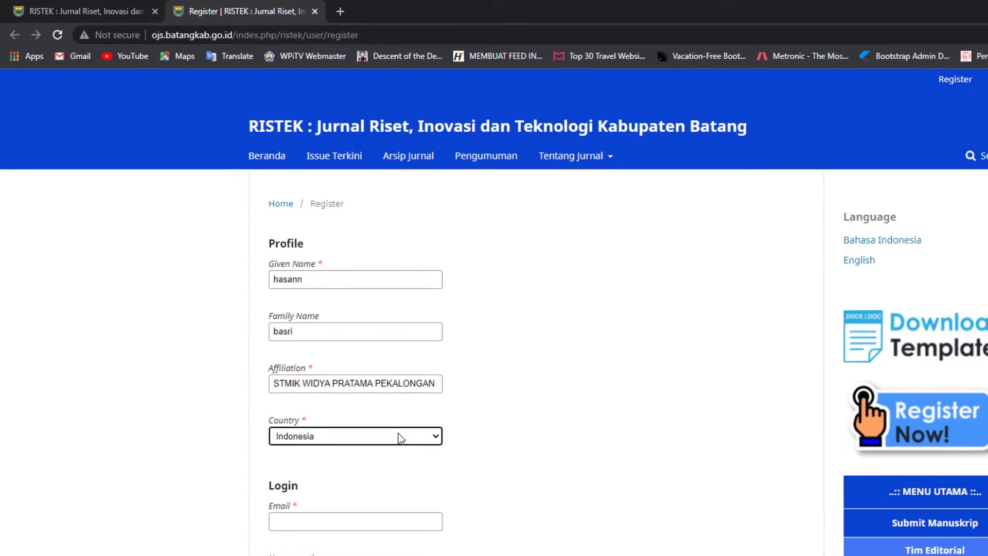
Enter the account e-mail address and a username on the registration form.
{"action": "scroll", "coordinate": [308, 337], "scroll_direction": "down", "scroll_amount": 1}
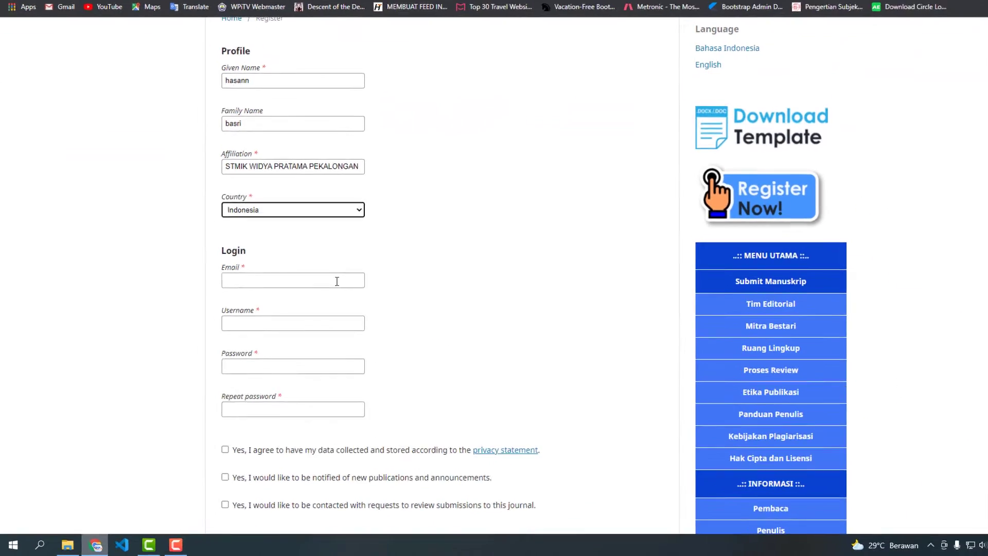
{"action": "left_click", "coordinate": [314, 298]}
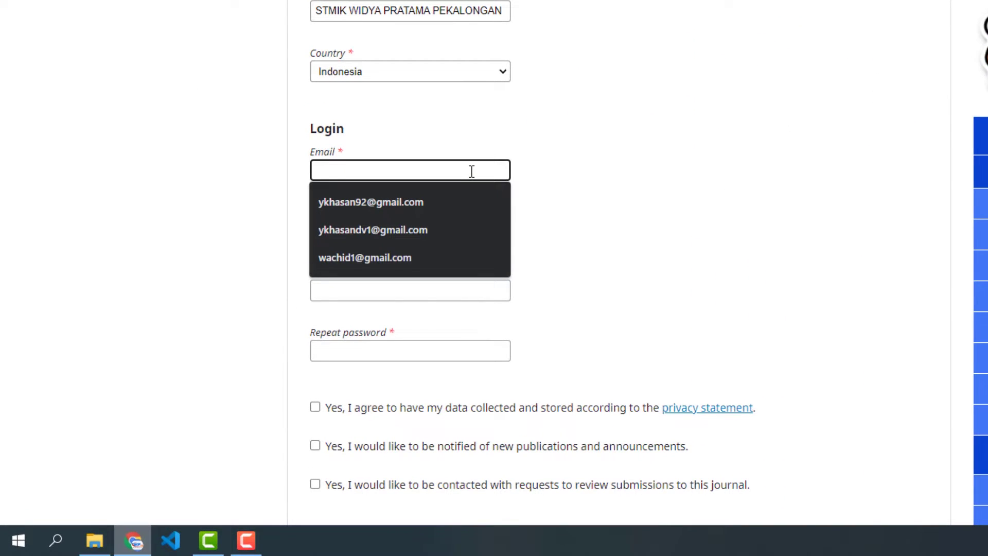
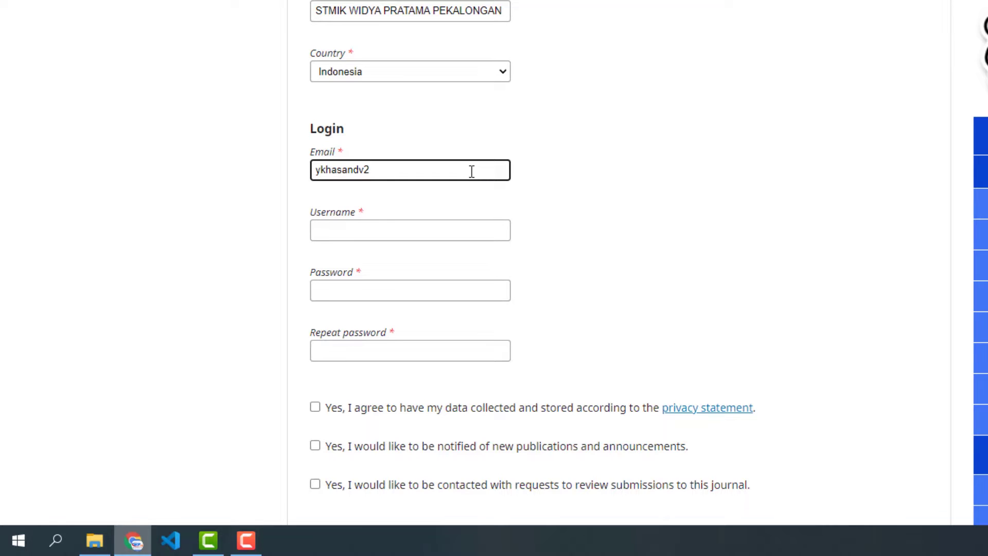
{"action": "left_click", "coordinate": [484, 226]}
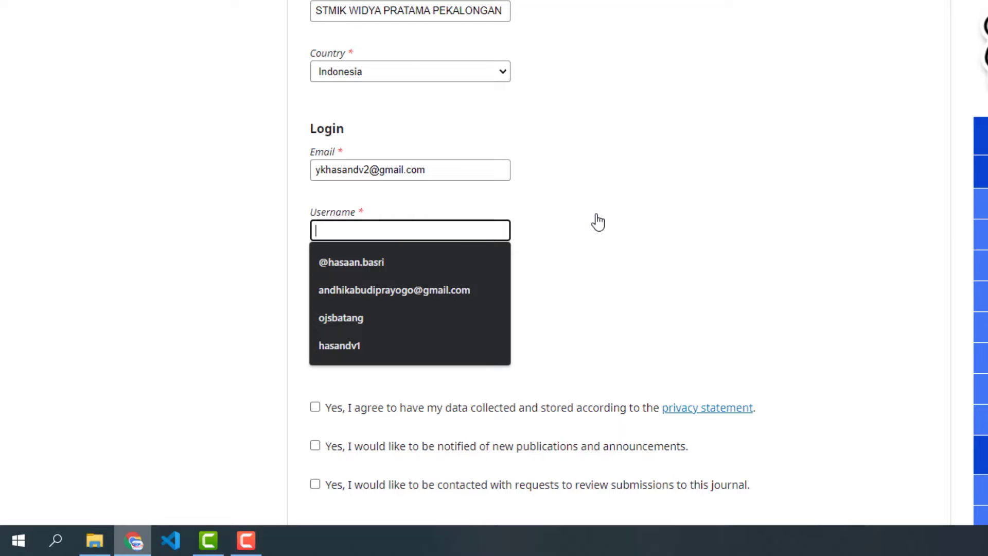
{"action": "type", "text": "hasandv2"}
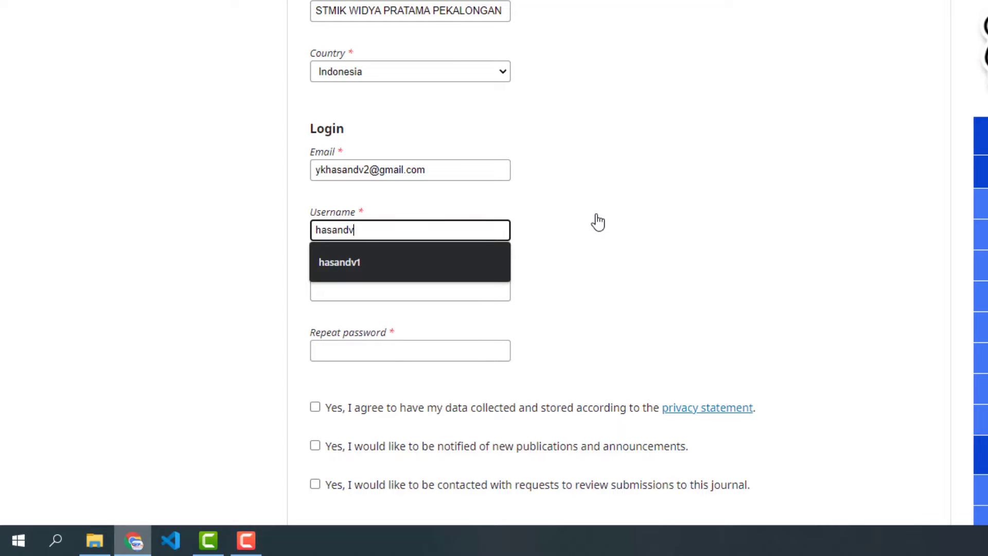
Enter the account password in both password fields and scroll to the consent boxes.
{"action": "left_click", "coordinate": [428, 292]}
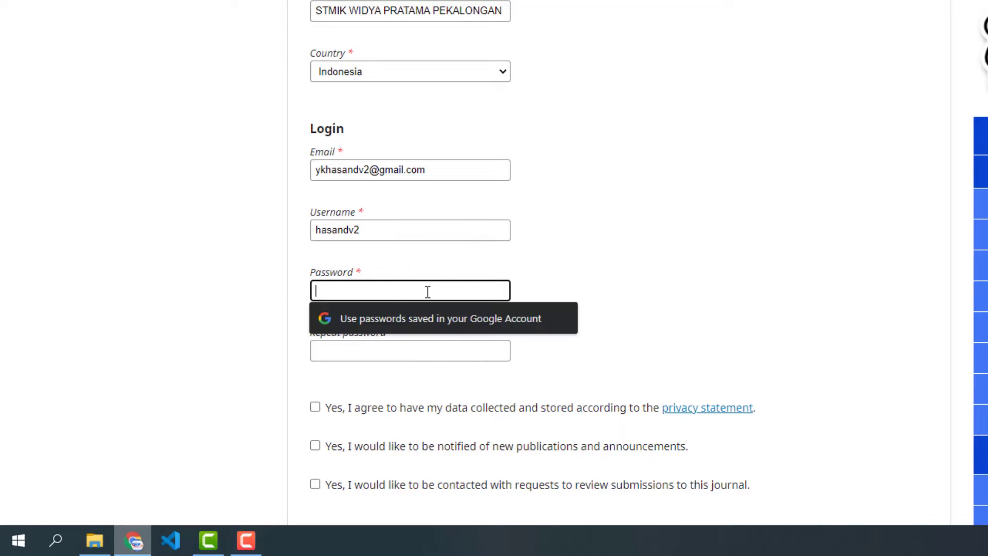
{"action": "type", "text": "********"}
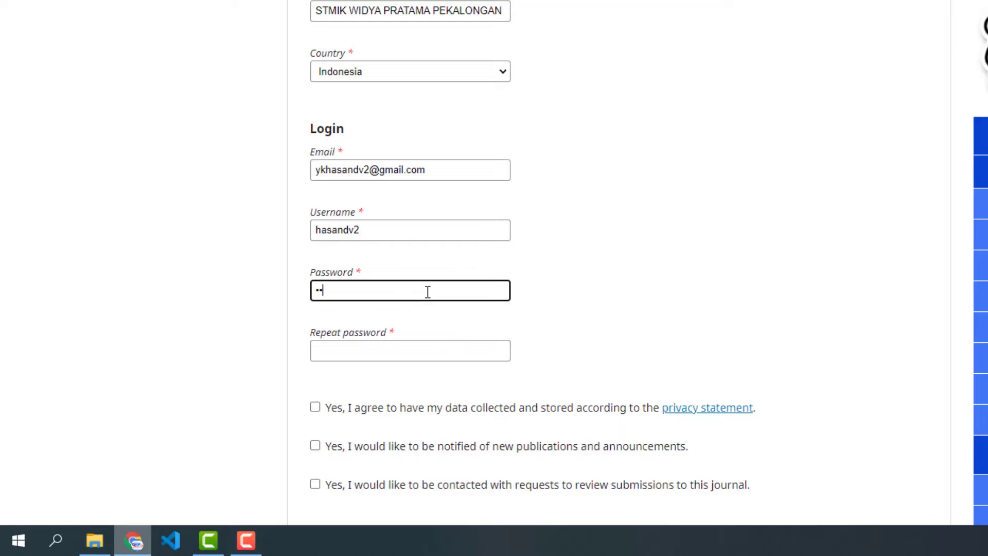
{"action": "type", "text": "*"}
{"action": "left_click", "coordinate": [431, 349]}
{"action": "type", "text": "******"}
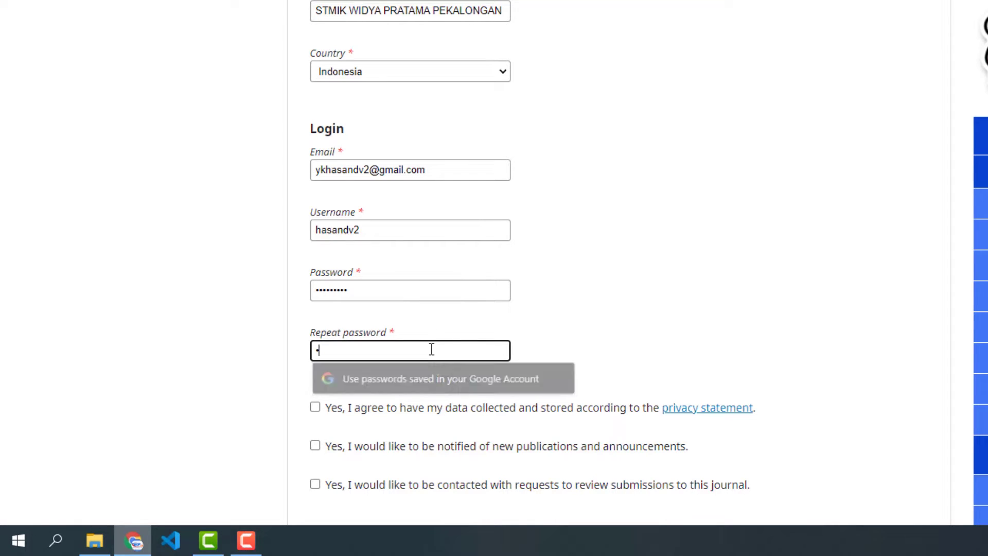
{"action": "type", "text": "***"}
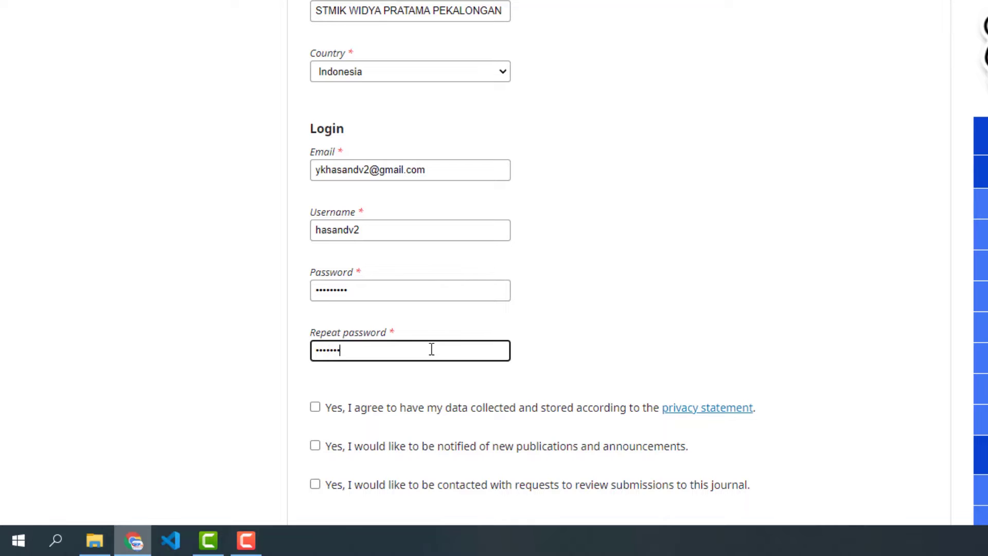
{"action": "scroll", "coordinate": [632, 354], "scroll_direction": "down", "scroll_amount": 3}
{"action": "scroll", "coordinate": [531, 313], "scroll_direction": "down", "scroll_amount": 2}
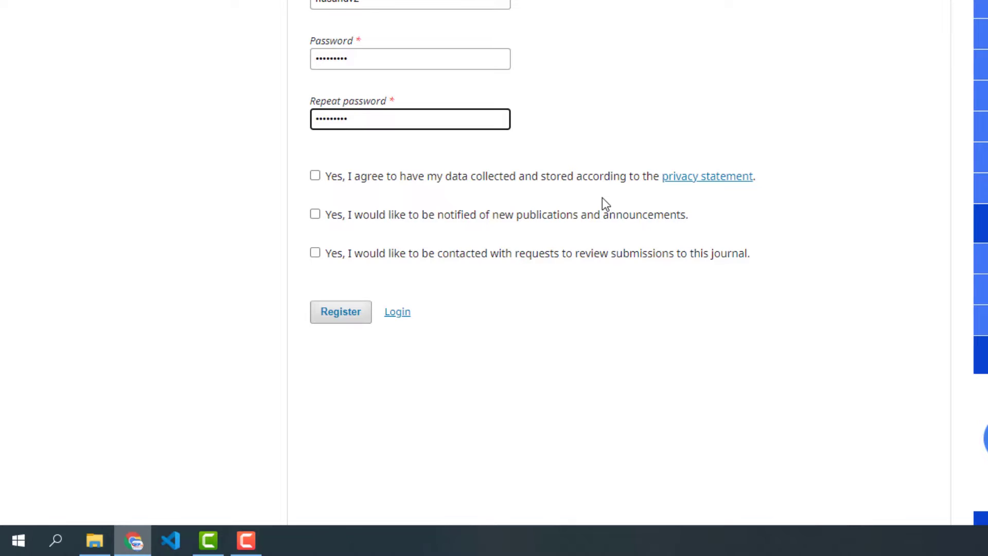
Accept the privacy and notification options, register the account, and zoom the page to 110%.
{"action": "left_click", "coordinate": [314, 178]}
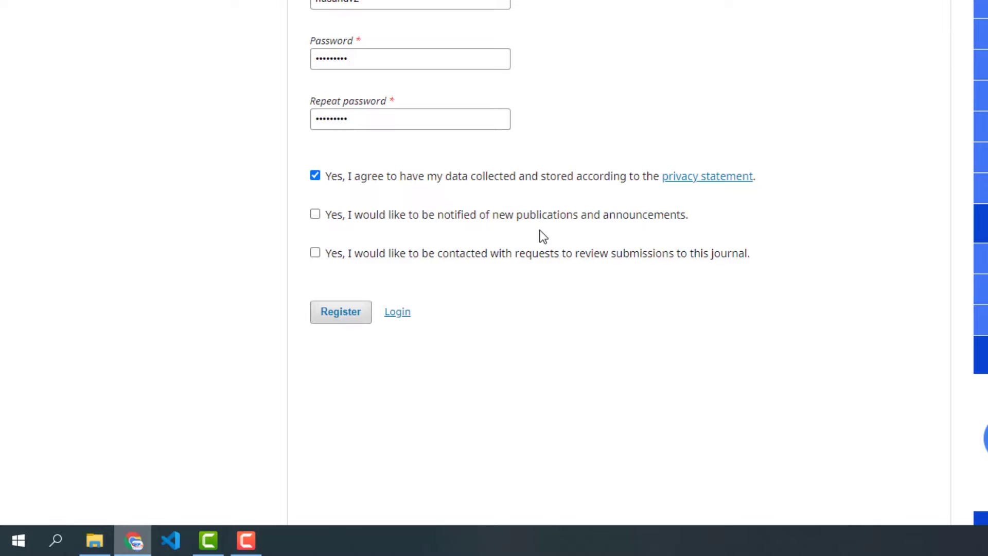
{"action": "left_click", "coordinate": [341, 217]}
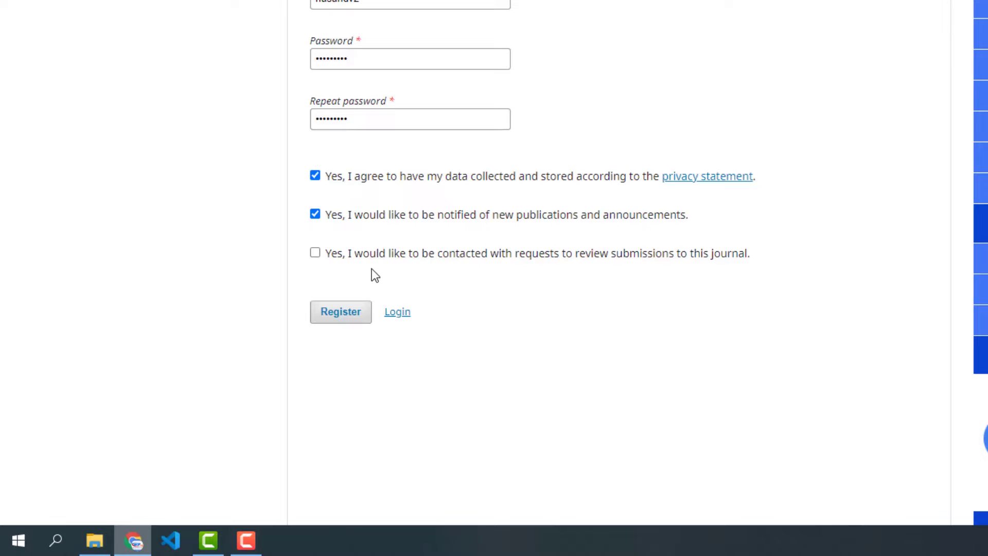
{"action": "left_click", "coordinate": [341, 311]}
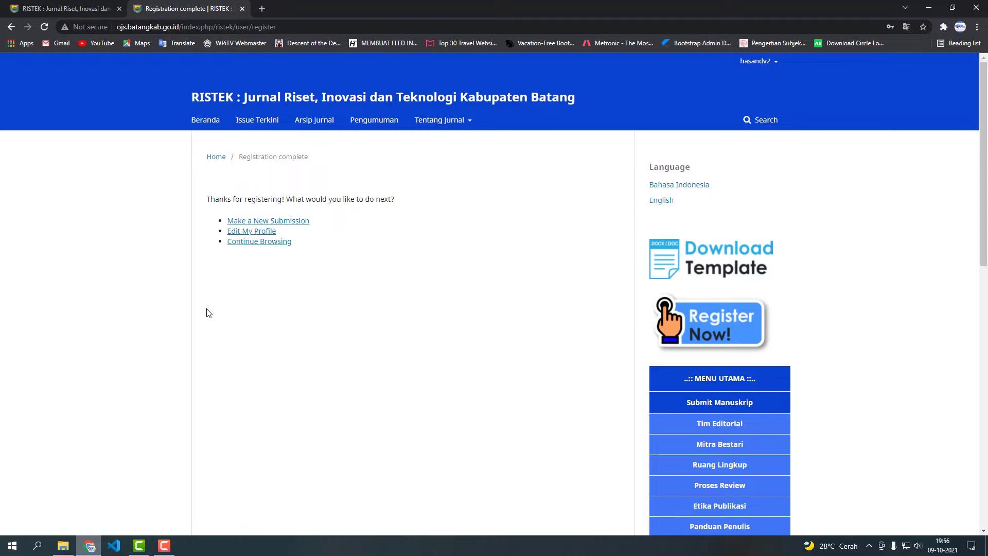
{"action": "key", "text": "ctrl+plus"}
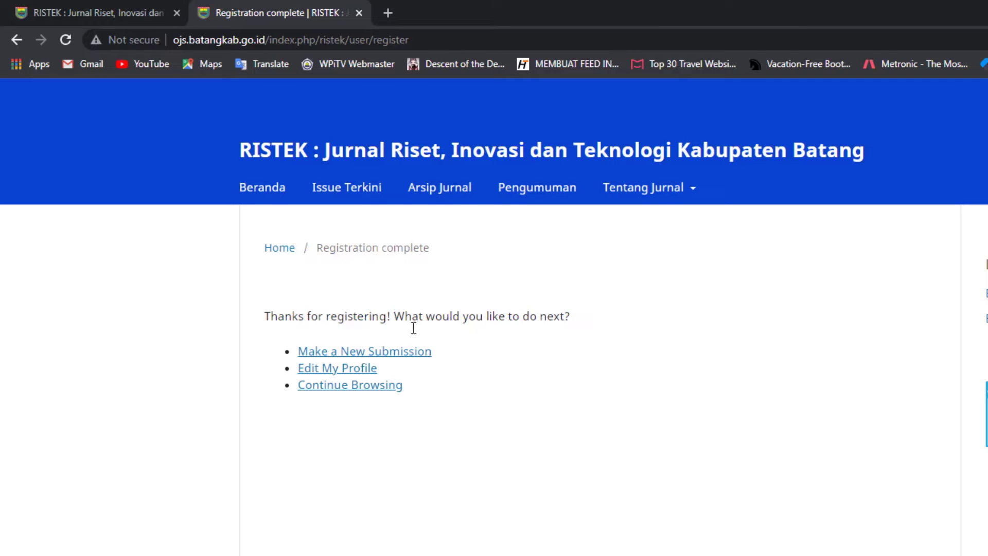
Start a new submission and place it in the Articles section.
{"action": "left_click", "coordinate": [402, 360]}
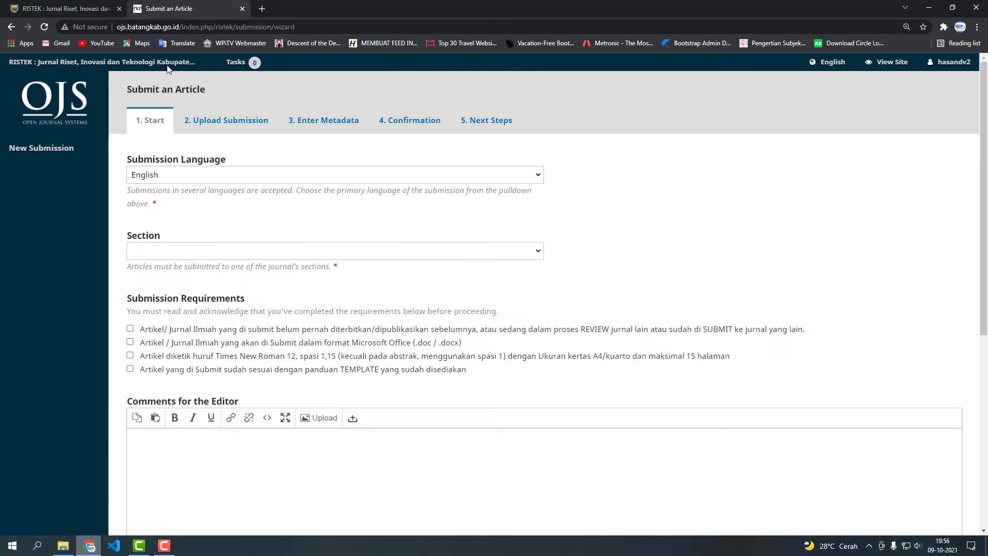
{"action": "key", "text": "F9"}
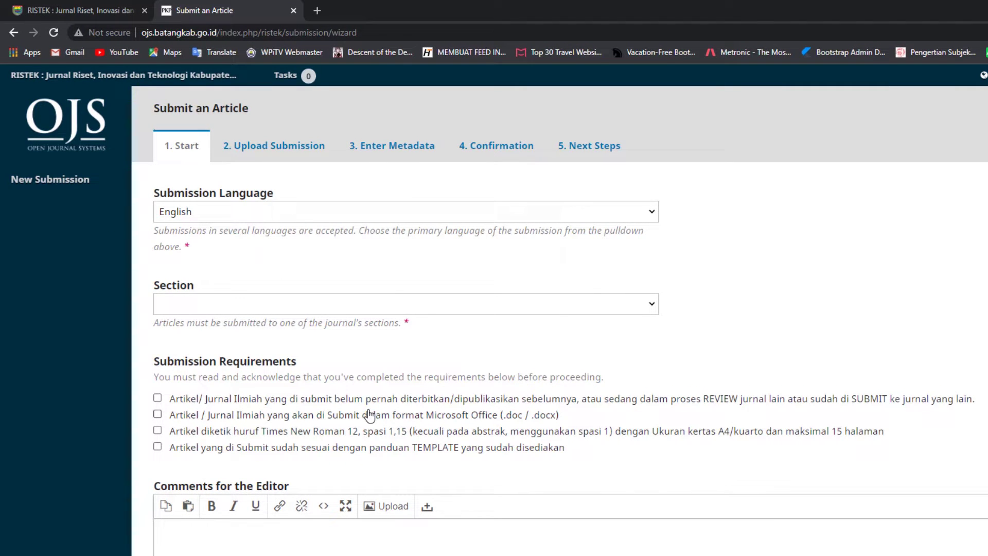
{"action": "left_click", "coordinate": [460, 308]}
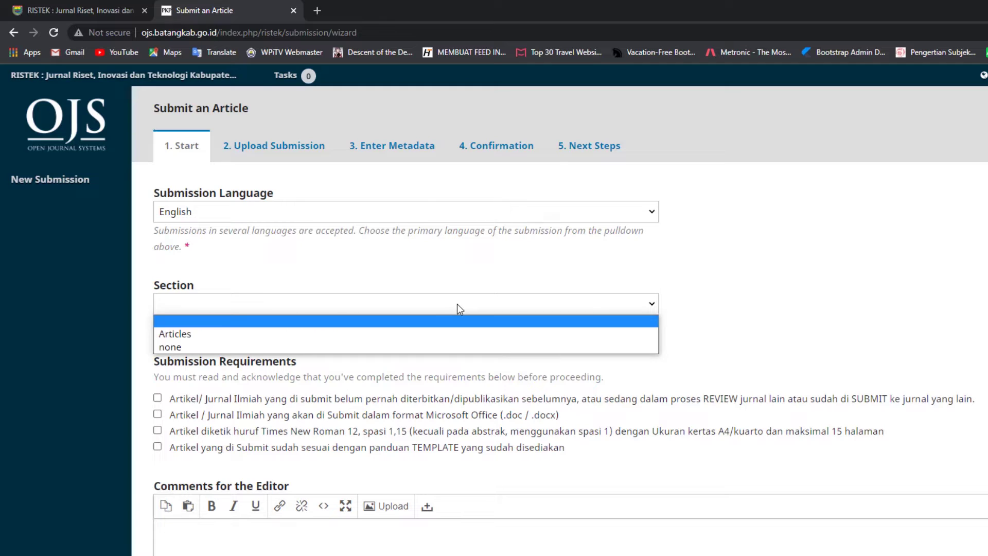
{"action": "left_click", "coordinate": [265, 336]}
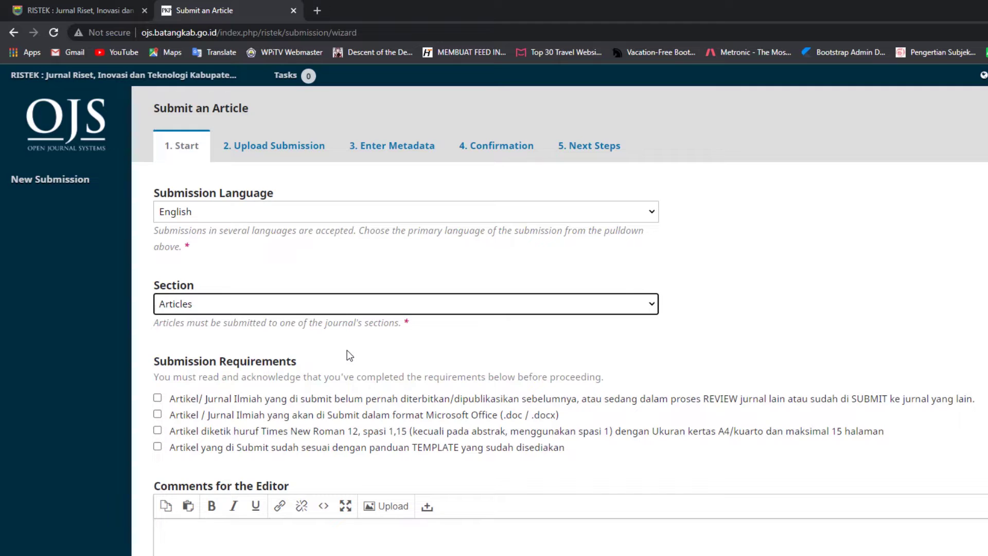
Acknowledge all four submission requirements, including the template requirement.
{"action": "scroll", "coordinate": [346, 352], "scroll_direction": "down", "scroll_amount": 1}
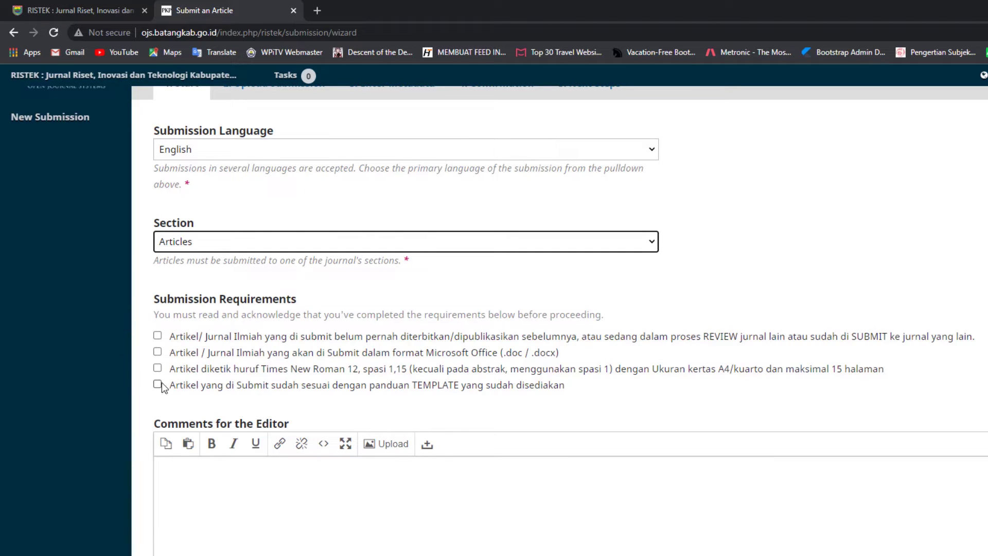
{"action": "left_click", "coordinate": [157, 335]}
{"action": "left_click", "coordinate": [158, 352]}
{"action": "left_click", "coordinate": [157, 368]}
{"action": "left_click", "coordinate": [157, 385]}
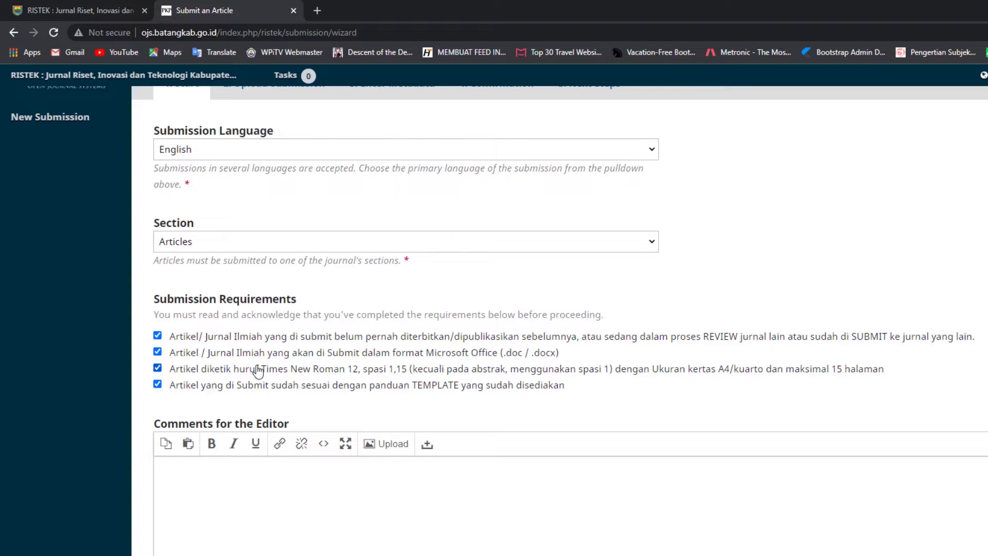
{"action": "scroll", "coordinate": [271, 366], "scroll_direction": "down", "scroll_amount": 1}
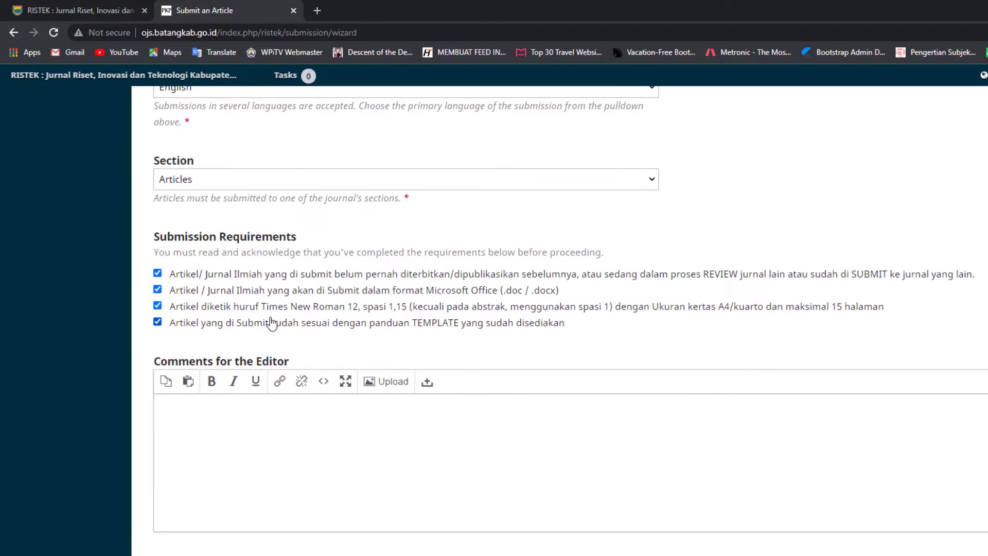
{"action": "scroll", "coordinate": [269, 323], "scroll_direction": "down", "scroll_amount": 4}
{"action": "left_click", "coordinate": [282, 243]}
{"action": "scroll", "coordinate": [281, 243], "scroll_direction": "up", "scroll_amount": 2}
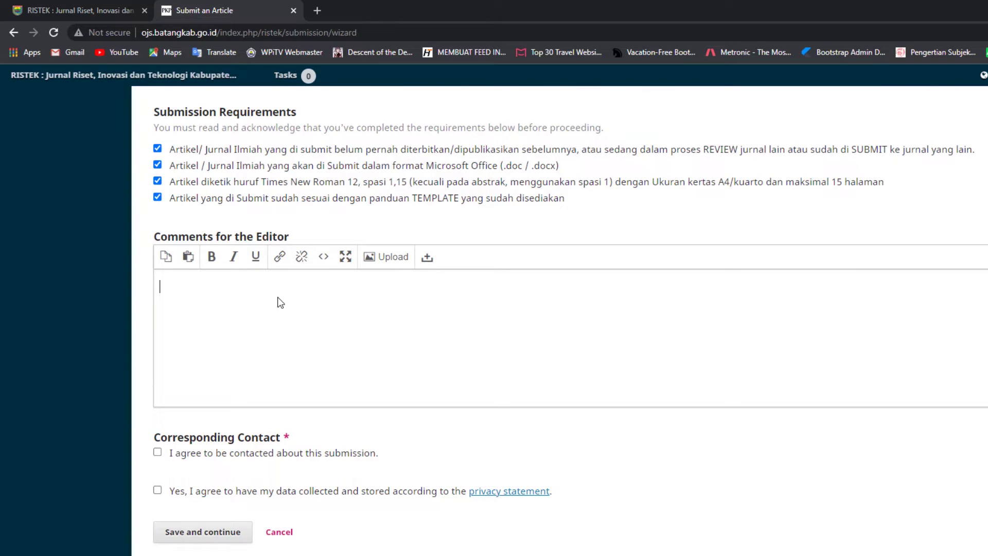
Write the editor comment 'saya telah melakukan submit jurnal, mohon segera dicek, terimakasih.'.
{"action": "type", "text": "bah"}
{"action": "key", "text": "BackSpace"}
{"action": "key", "text": "BackSpace"}
{"action": "key", "text": "BackSpace"}
{"action": "type", "text": "kita"}
{"action": "key", "text": "BackSpace"}
{"action": "key", "text": "BackSpace"}
{"action": "key", "text": "BackSpace"}
{"action": "key", "text": "BackSpace"}
{"action": "key", "text": "BackSpace"}
{"action": "type", "text": "saya telah melakukan sub"}
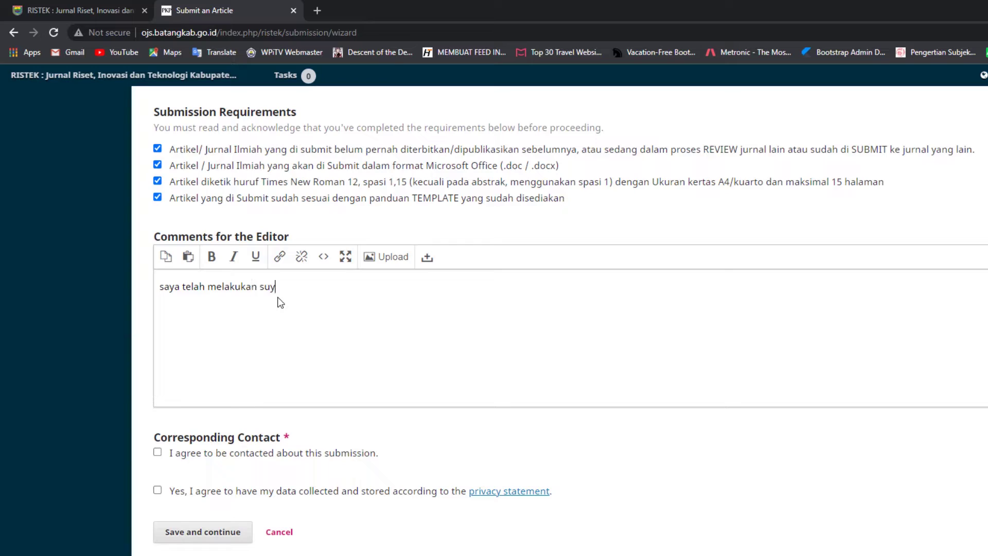
{"action": "type", "text": "mit jurnal, mohon segera dicek, "}
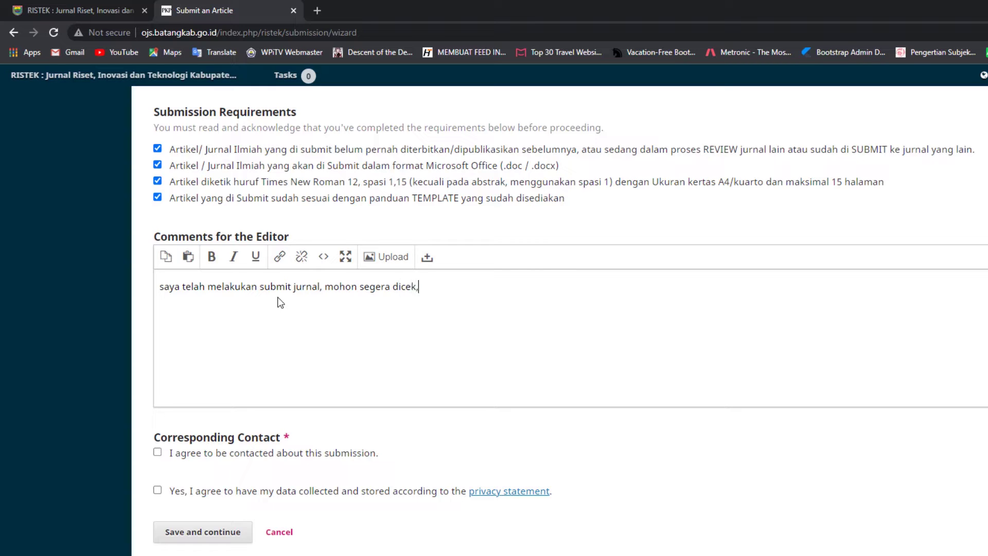
{"action": "type", "text": "terimakasih."}
Agree to both contact and privacy consents and save the start step.
{"action": "scroll", "coordinate": [255, 379], "scroll_direction": "down", "scroll_amount": 2}
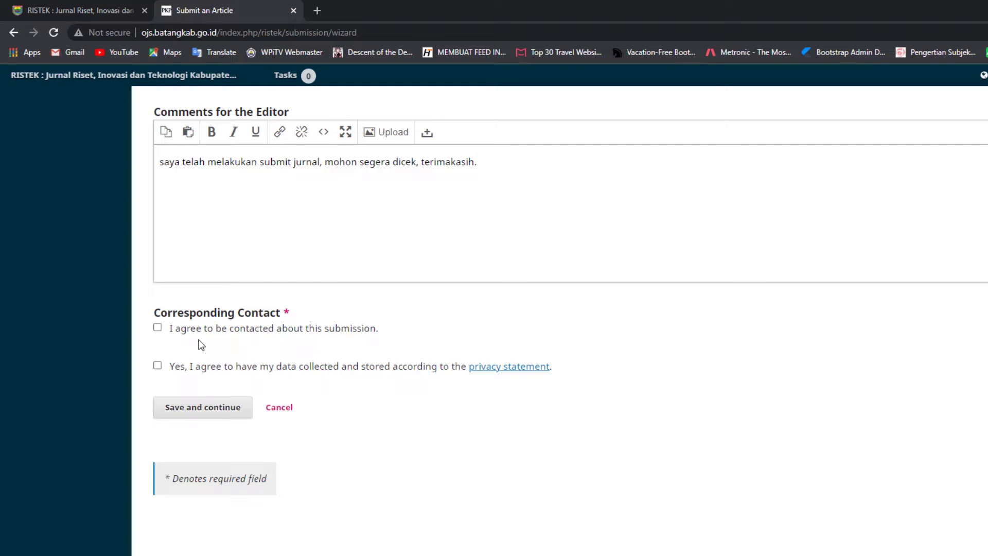
{"action": "left_click", "coordinate": [158, 327]}
{"action": "left_click", "coordinate": [158, 367]}
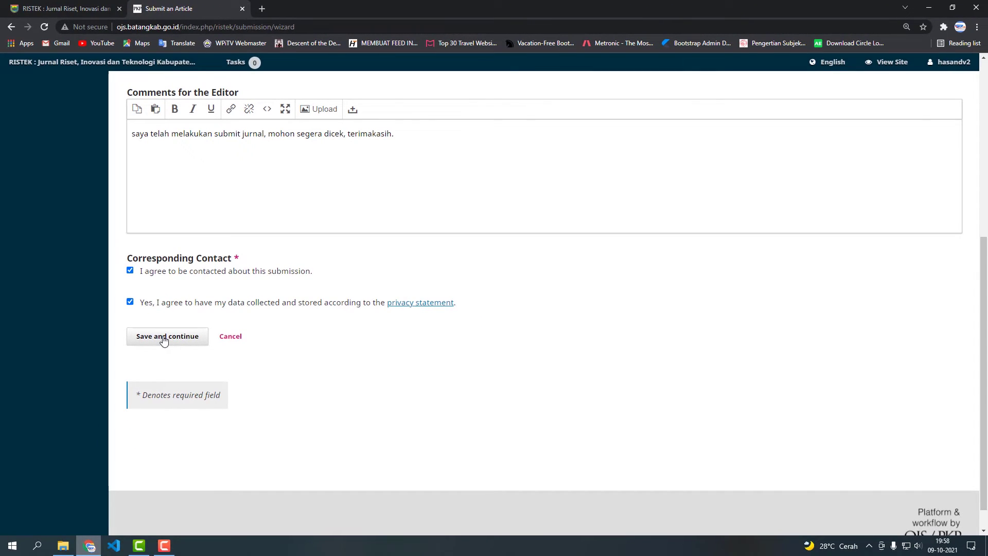
{"action": "left_click", "coordinate": [164, 340]}
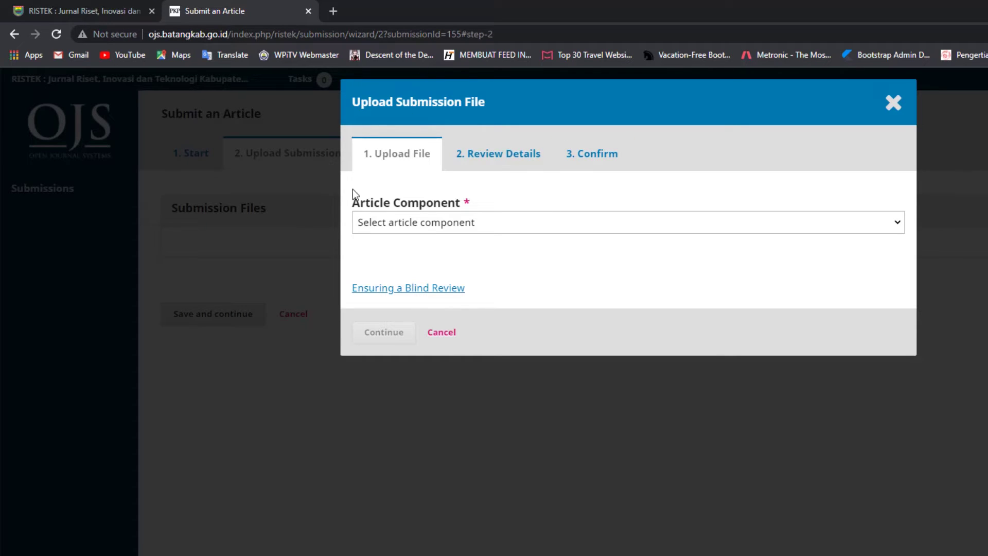
Upload the CContoh Jurnal PENERAPAN GOOGLE MAPS API .doc as Article Text and reach Review Details.
{"action": "left_click", "coordinate": [438, 225]}
{"action": "left_click", "coordinate": [413, 252]}
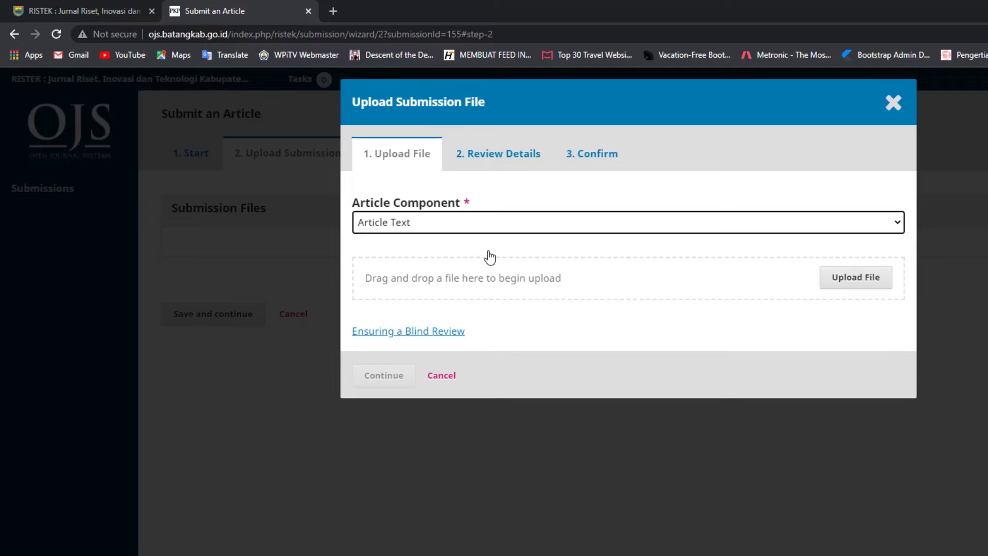
{"action": "left_click", "coordinate": [850, 278]}
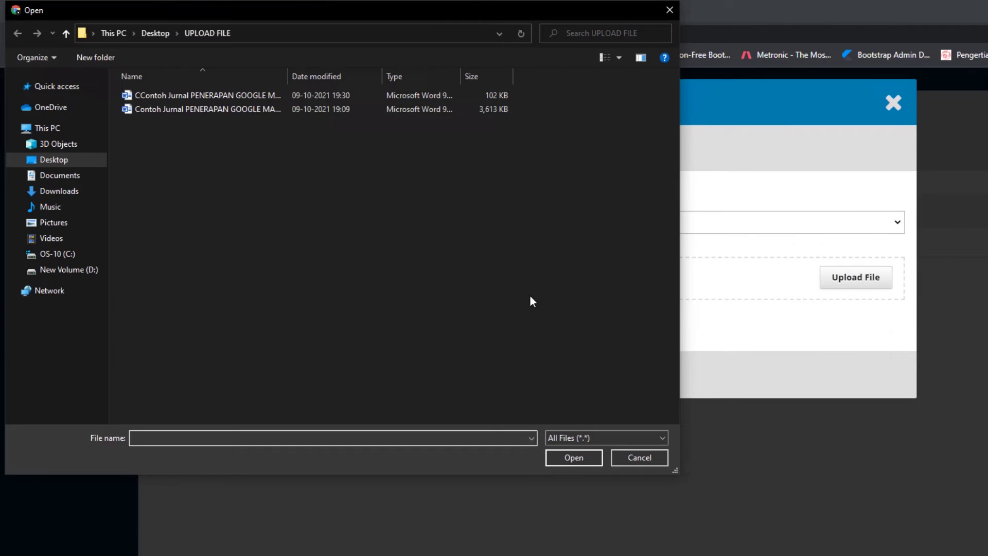
{"action": "left_click", "coordinate": [172, 97]}
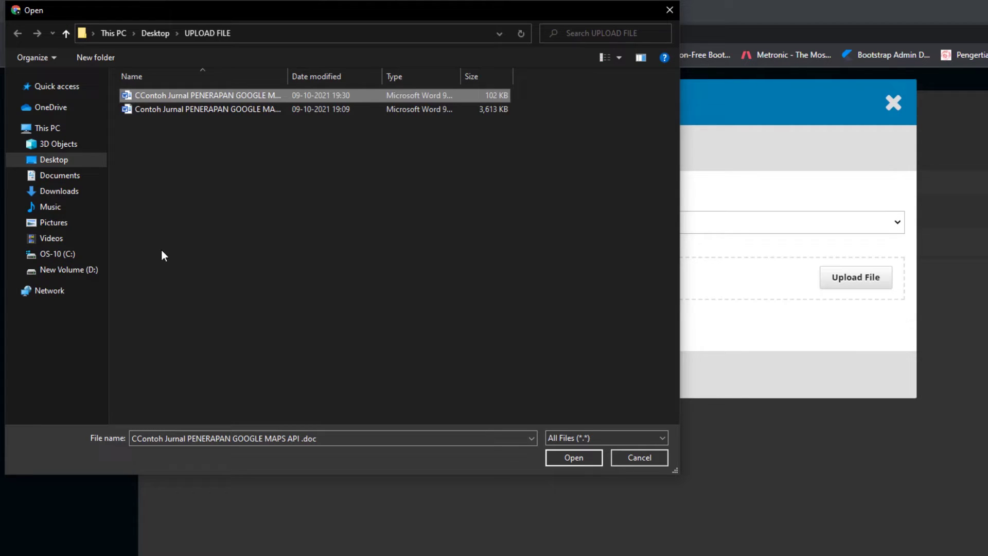
{"action": "left_click", "coordinate": [560, 459]}
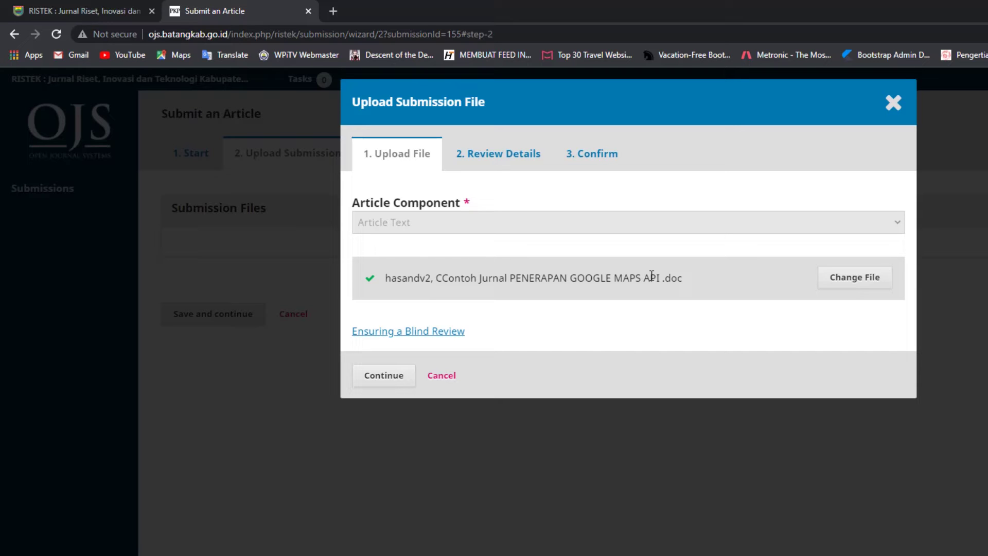
{"action": "left_click", "coordinate": [383, 376]}
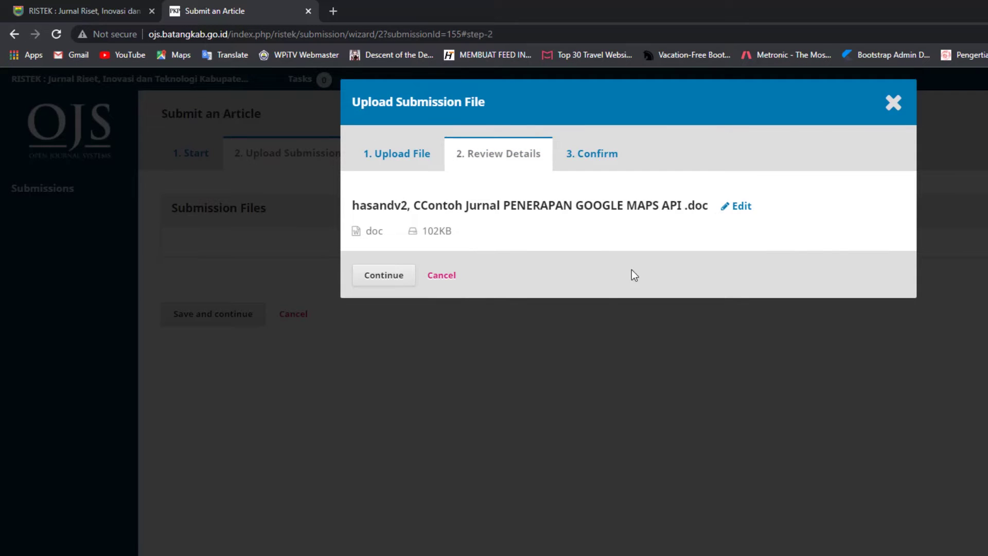
Confirm the manuscript's details, complete the file addition, and save the upload step.
{"action": "left_click", "coordinate": [390, 274]}
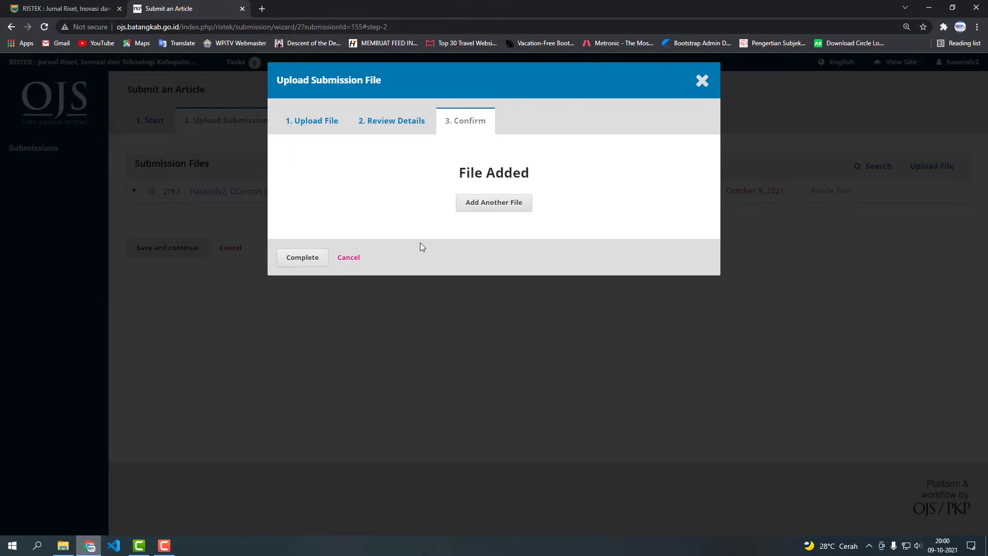
{"action": "left_click", "coordinate": [308, 257]}
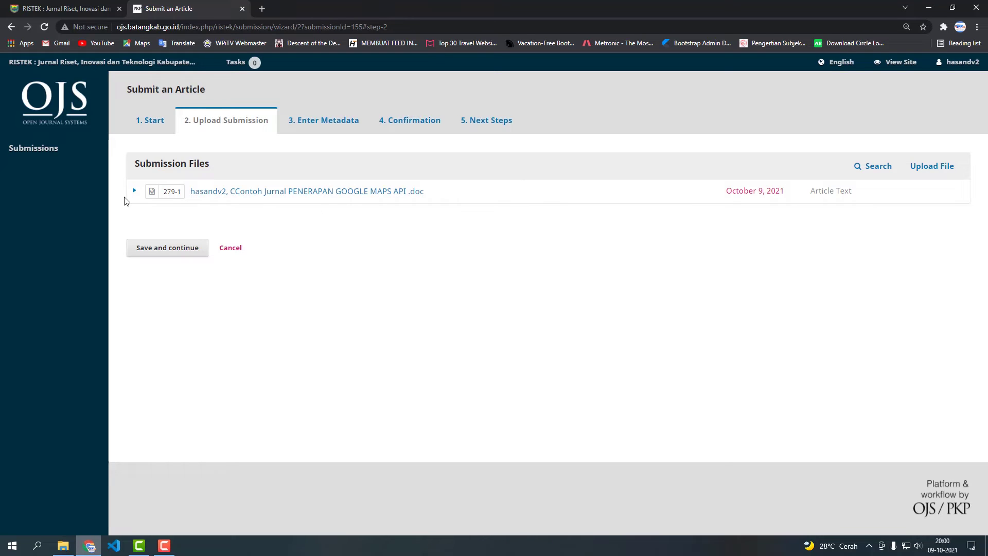
{"action": "left_click", "coordinate": [174, 252]}
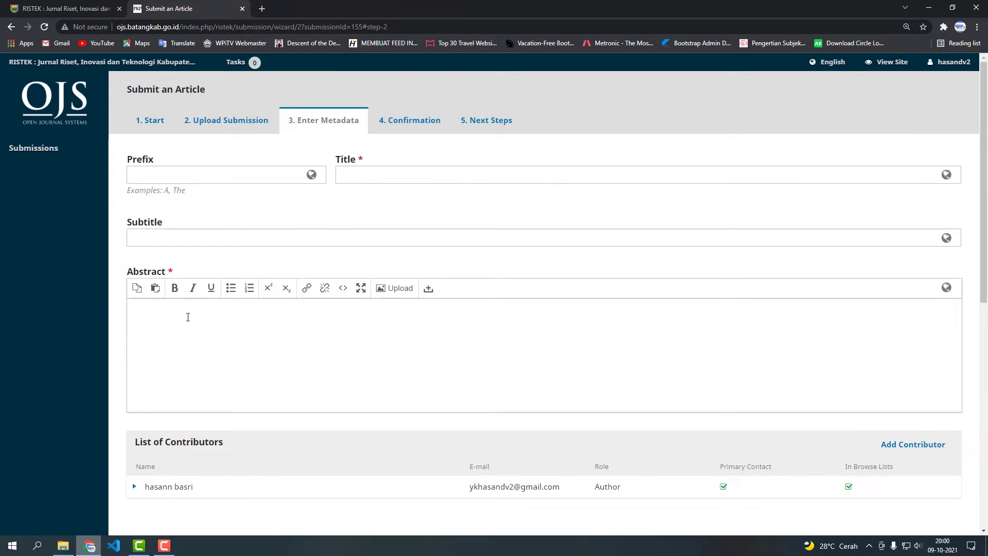
Look over the Enter Metadata form, focus the Title field, and bring up the UPLOAD FILE folder.
{"action": "scroll", "coordinate": [151, 359], "scroll_direction": "down", "scroll_amount": 1}
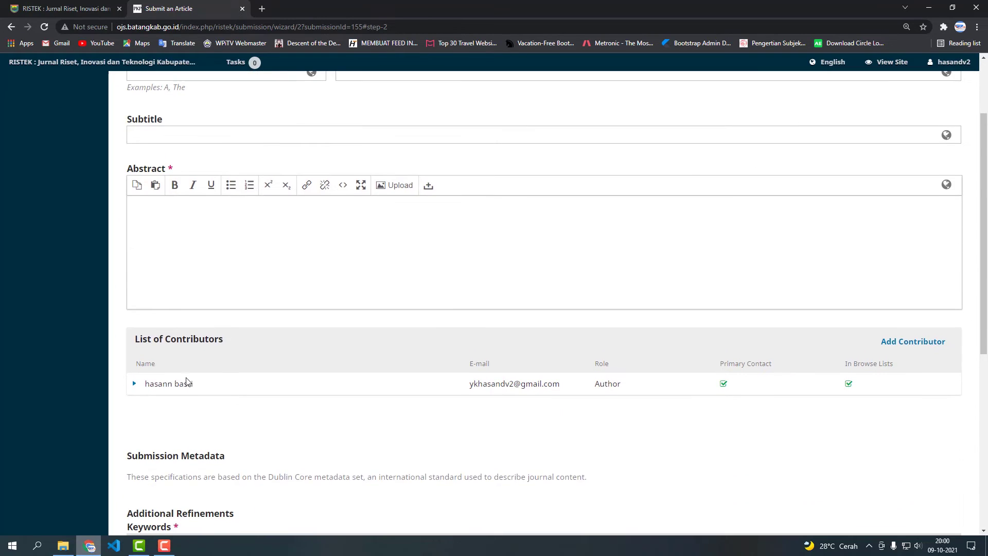
{"action": "scroll", "coordinate": [184, 379], "scroll_direction": "down", "scroll_amount": 1}
{"action": "scroll", "coordinate": [216, 319], "scroll_direction": "down", "scroll_amount": 3}
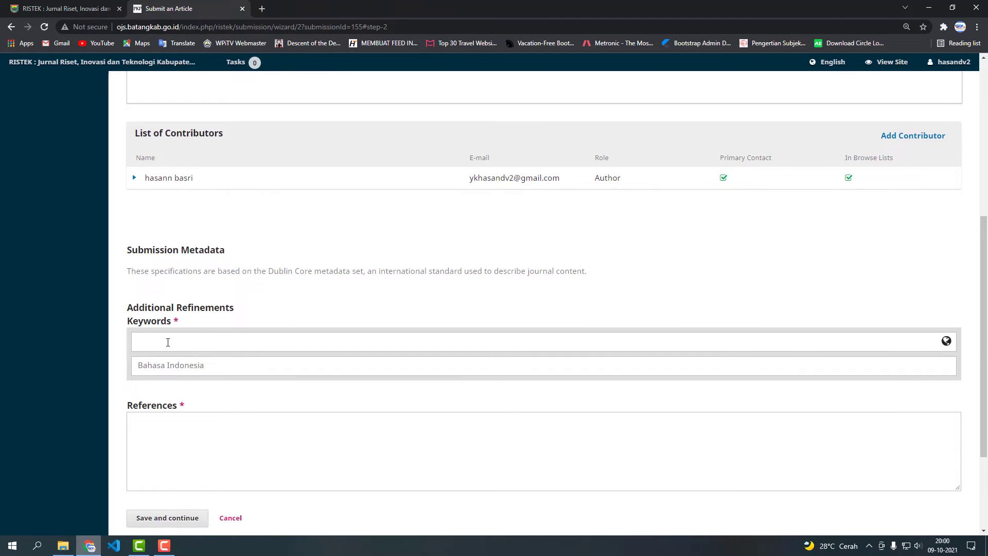
{"action": "scroll", "coordinate": [166, 341], "scroll_direction": "down", "scroll_amount": 1}
{"action": "scroll", "coordinate": [172, 345], "scroll_direction": "down", "scroll_amount": 1}
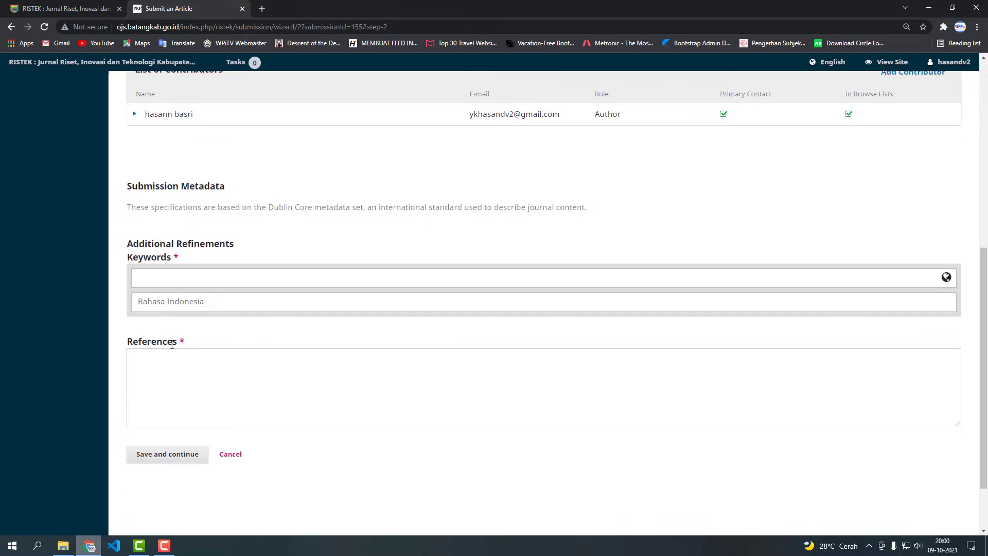
{"action": "scroll", "coordinate": [170, 343], "scroll_direction": "up", "scroll_amount": 8}
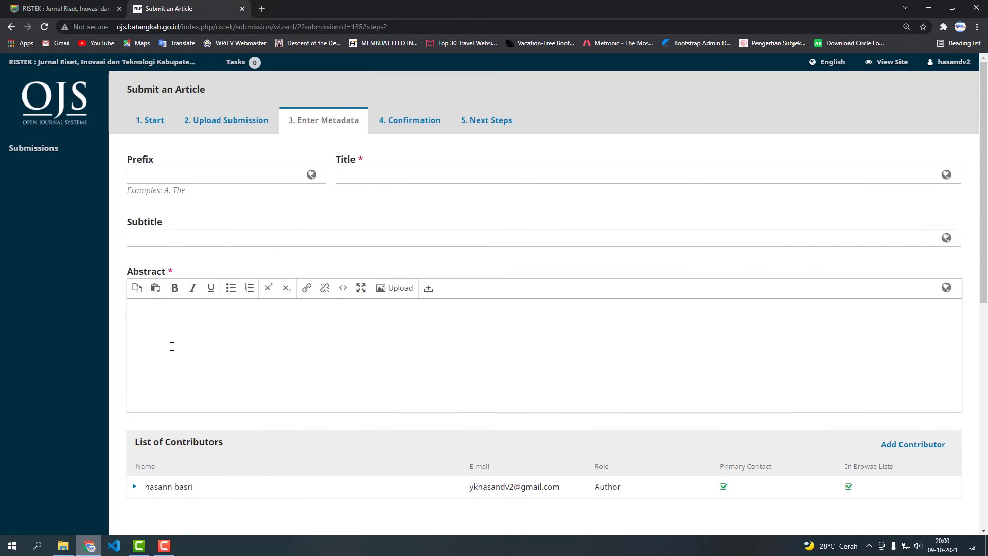
{"action": "left_click", "coordinate": [373, 182]}
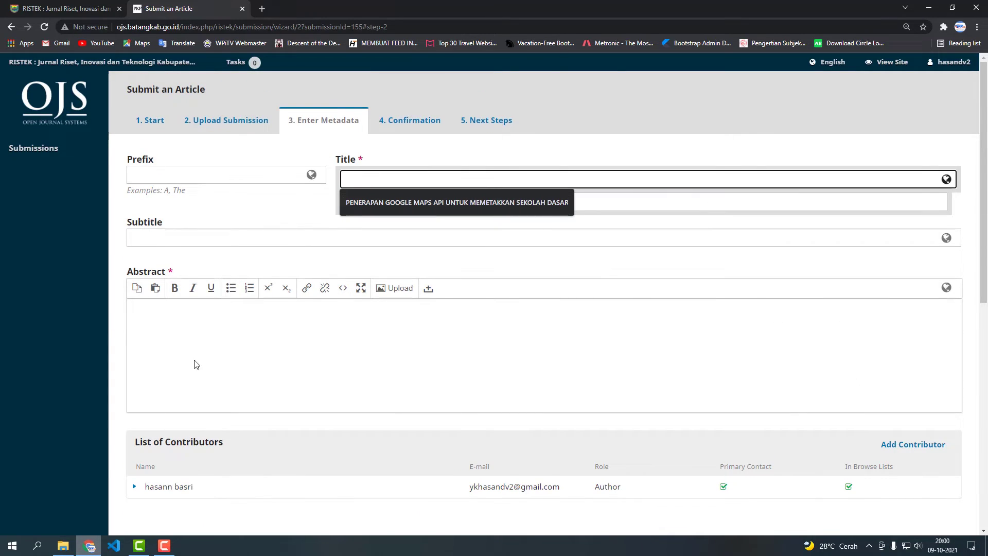
{"action": "left_click", "coordinate": [68, 549]}
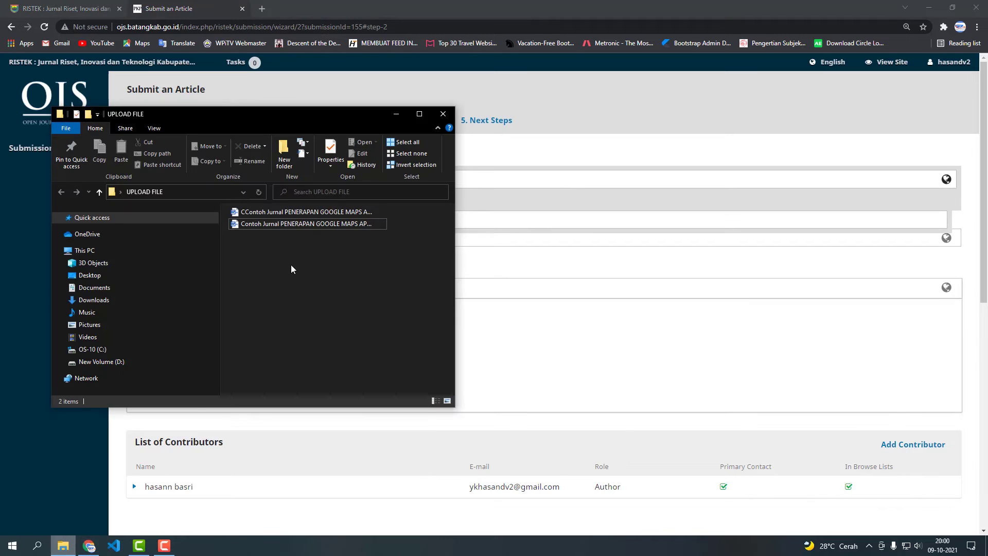
Copy the full article title from the Contoh Jurnal Word manuscript into the Title field.
{"action": "double_click", "coordinate": [295, 224]}
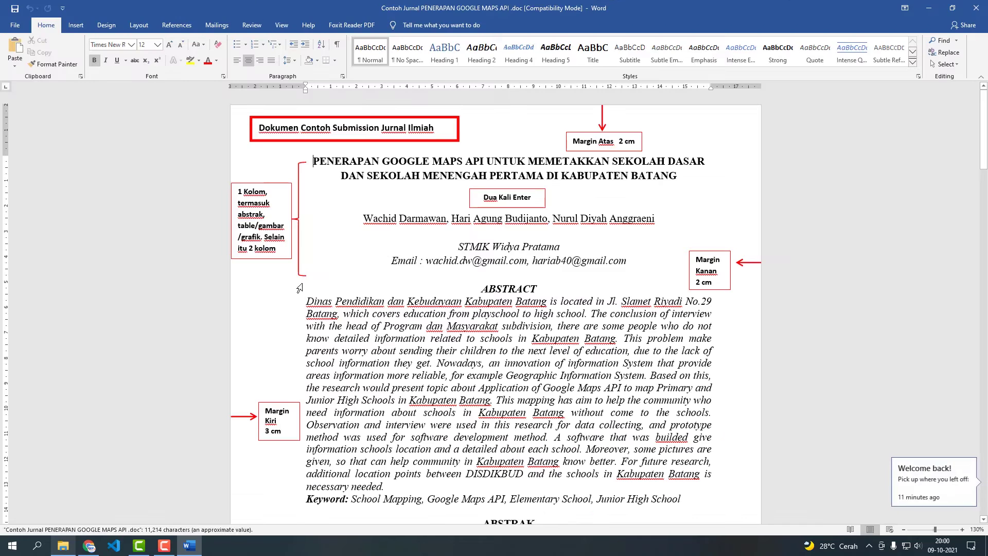
{"action": "left_click_drag", "start_coordinate": [313, 162], "coordinate": [626, 171]}
{"action": "key", "text": "ctrl+c"}
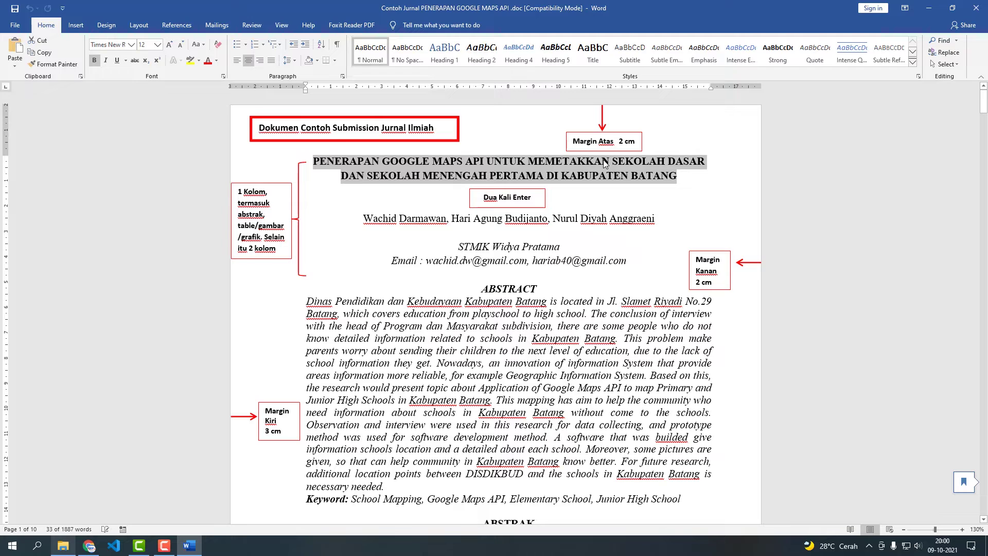
{"action": "left_click", "coordinate": [98, 543]}
{"action": "left_click", "coordinate": [452, 180]}
{"action": "key", "text": "ctrl+v"}
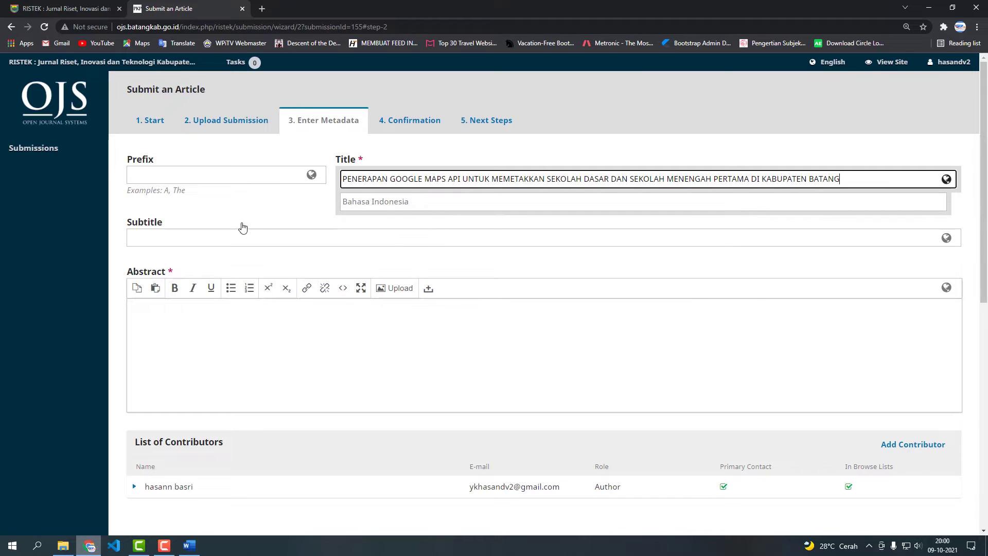
Leave the filled Title and select the Indonesian ABSTRAK paragraph in the Word manuscript.
{"action": "left_click", "coordinate": [296, 218]}
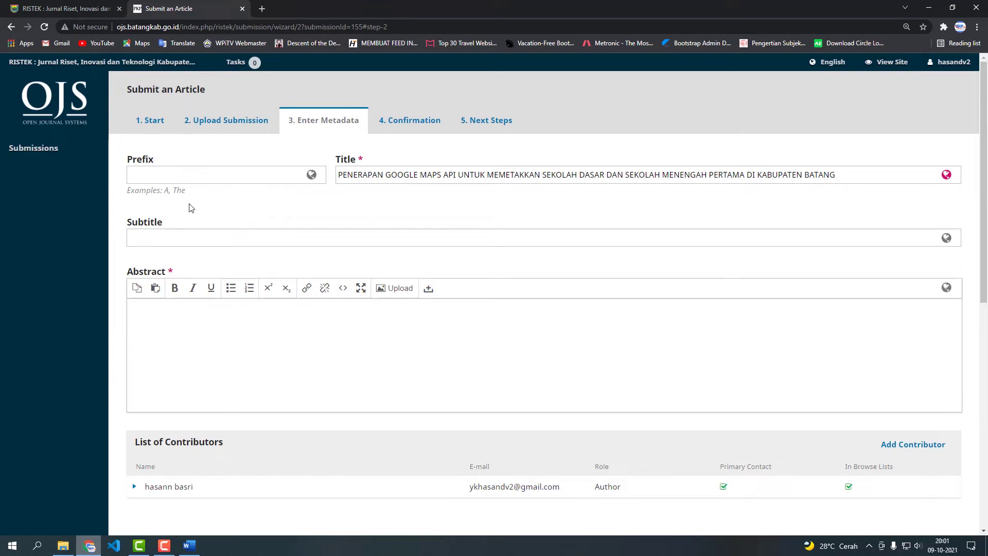
{"action": "left_click", "coordinate": [218, 315]}
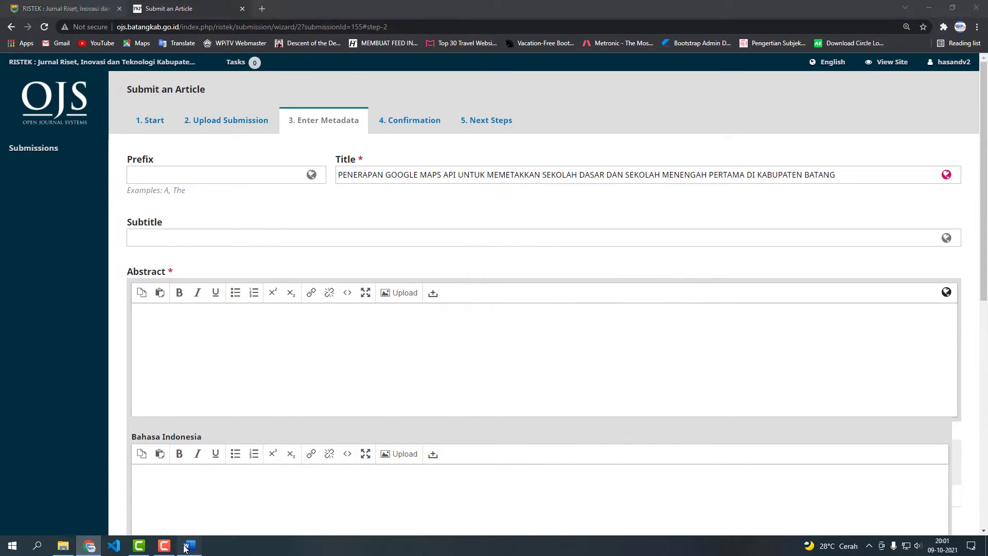
{"action": "left_click", "coordinate": [189, 545]}
{"action": "scroll", "coordinate": [364, 369], "scroll_direction": "down", "scroll_amount": 5}
{"action": "scroll", "coordinate": [365, 369], "scroll_direction": "down", "scroll_amount": 2}
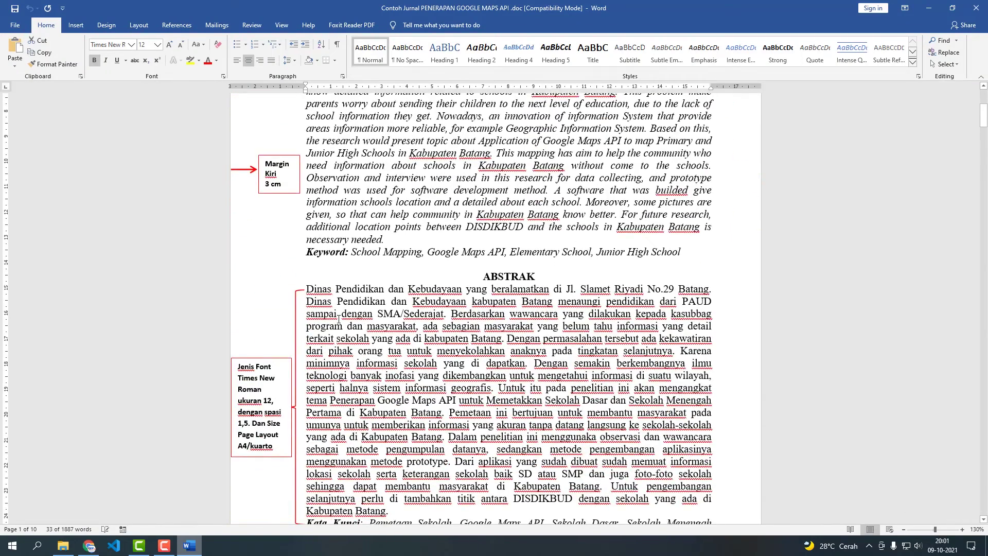
{"action": "left_click", "coordinate": [340, 321]}
{"action": "scroll", "coordinate": [312, 251], "scroll_direction": "down", "scroll_amount": 3}
{"action": "left_click_drag", "start_coordinate": [306, 227], "coordinate": [390, 450]}
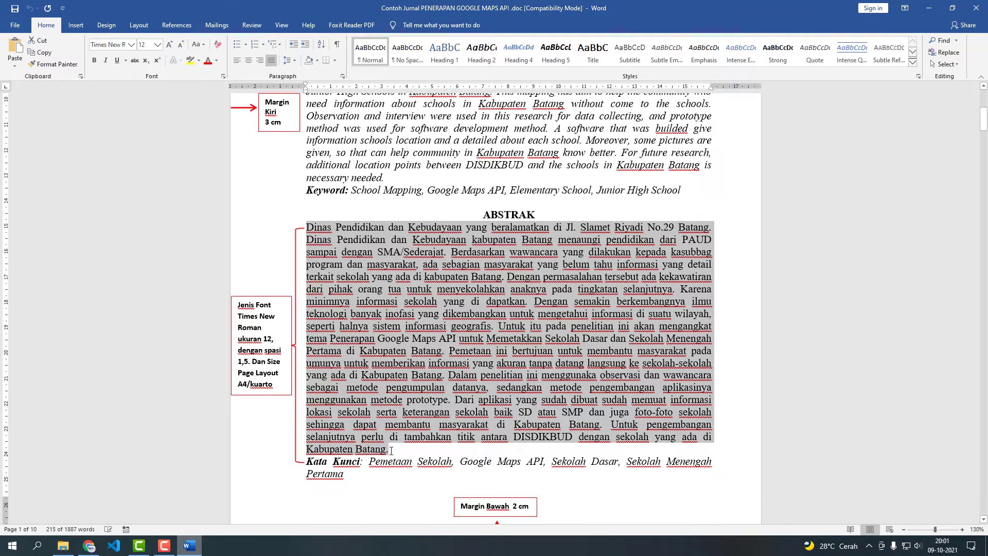
Paste the Indonesian ABSTRAK paragraph into the Abstract editor and close it.
{"action": "left_click", "coordinate": [92, 548]}
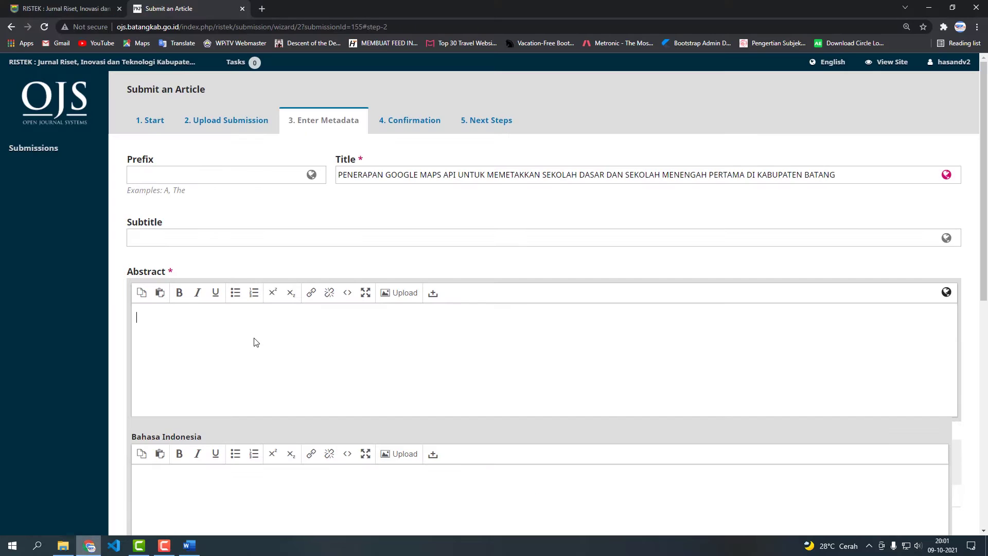
{"action": "left_click", "coordinate": [256, 342]}
{"action": "type", "text": "Dinas Pendidikan dan Kebudayaan yang beralamatkan di Jl. Slamet Riyadi No.29 Batang. Dinas Pendidikan dan Kebudayaan kabupaten Batang menaungi pendidikan dari PAUD sampai dengan SMA/Sederajat. Berdasarkan wawancara yang dilakukan kepada kasubbag program dan masyarakat, ada sebagian masyarakat yang belum tahu informasi yang detail terkait sekolah yang ada di kabupaten Batang. Dengan permasalahan tersebut ada kekawatiran dari pihak orang tua untuk menyekolahkan anaknya pada tingkatan selanjutnya. Karena minimnya informasi sekolah yang di dapatkan. Dengan semakin berkembangnya ilmu teknologi banyak inofasi yang dikembangkan untuk mengetahui informasi di suatu wilayah, seperti halnya sistem informasi geografis. Untuk itu pada penelitian ini akan mengangkat tema Penerapan Google Maps API untuk Memetakkan Sekolah Dasar dan Sekolah Menengah Pertama di Kabupaten Batang. Pemetaan ini bertujuan untuk membantu masyarakat pada umunya untuk memberikan informasi yang akuran tanpa datang langsung ke sekolah-sekolah yang ada di Kabupaten Batang. Dalam penelitian ini menggunaka observasi dan wawancara sebagai metode pengumpulan datanya, sedangkan metode pengembangan aplikasinya menggunakan metode prototype. Dari aplikasi yang sudah dibuat sudah memuat informasi lokasi sekolah serta keterangan sekolah baik SD atau SMP dan juga foto-foto sekolah sehingga dapat membantu masyarakat di Kabupaten Batang. Untuk pengembangan selanjutnya perlu di tambahkan titik antara DISDIKBUD dengan sekolah yang ada di Kabupaten Batang."}
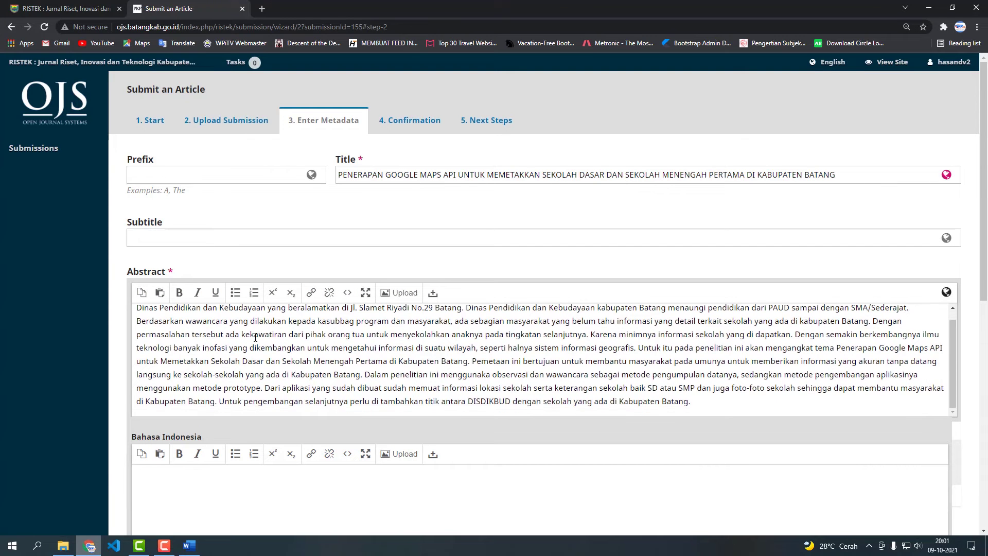
{"action": "scroll", "coordinate": [124, 400], "scroll_direction": "down", "scroll_amount": 3}
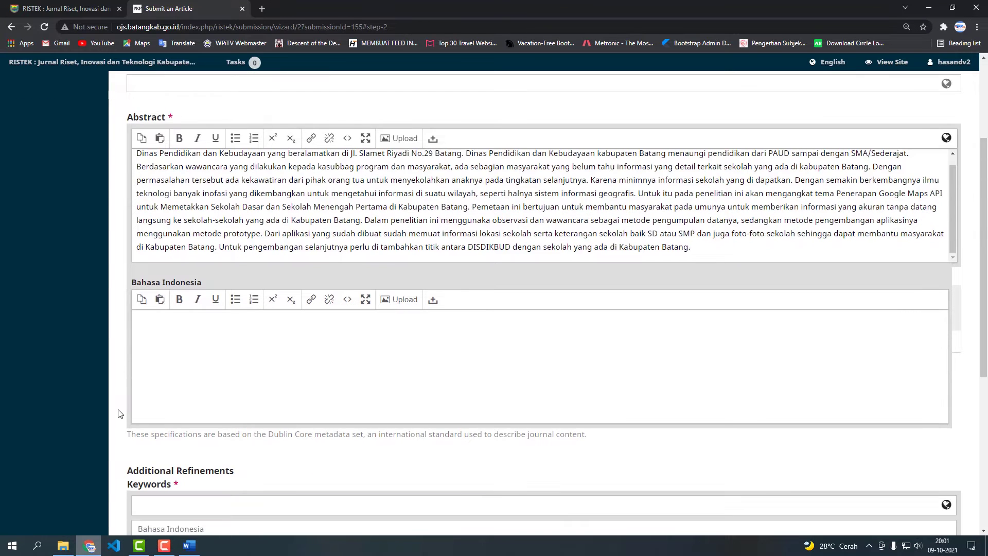
{"action": "left_click", "coordinate": [118, 413]}
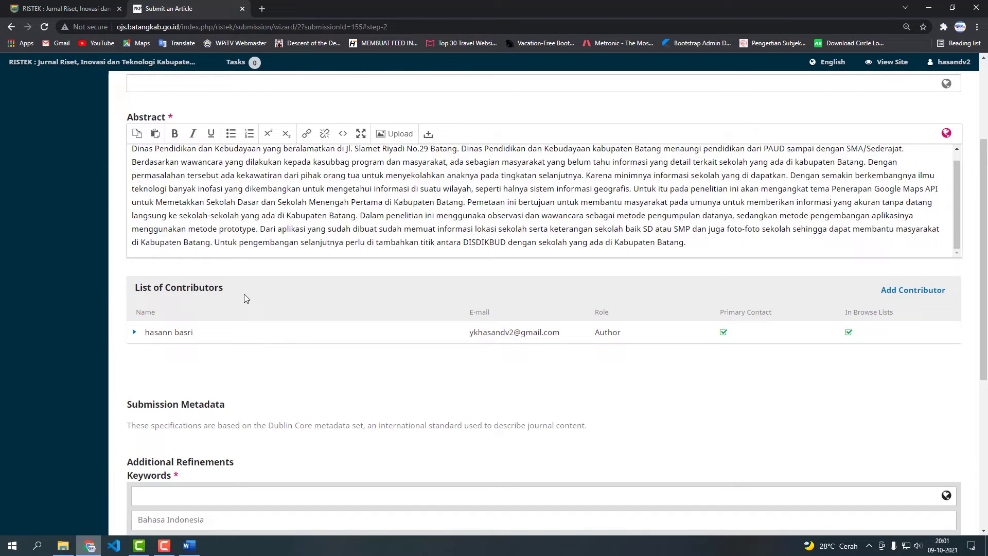
{"action": "key", "text": "alt+Tab"}
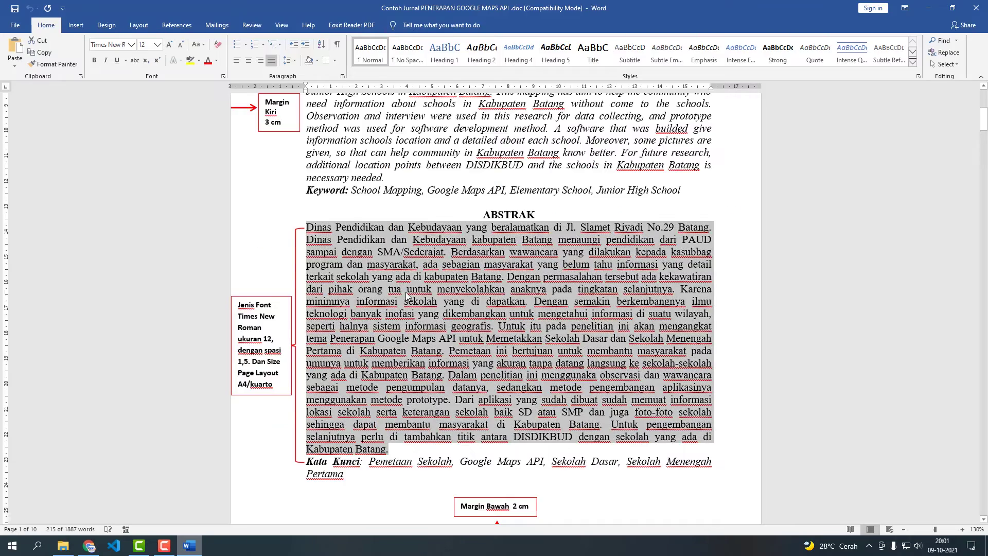
{"action": "scroll", "coordinate": [407, 295], "scroll_direction": "up", "scroll_amount": 6}
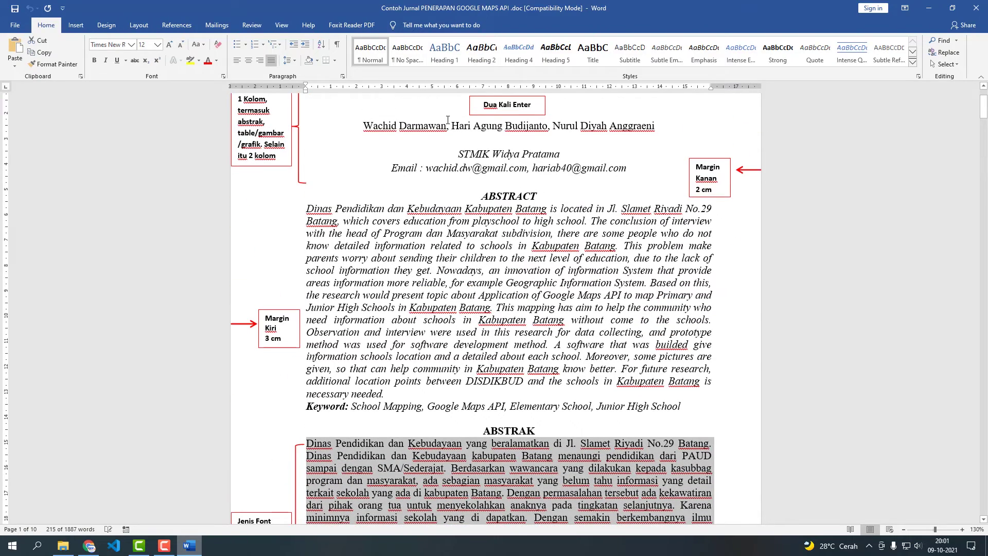
{"action": "left_click", "coordinate": [447, 129]}
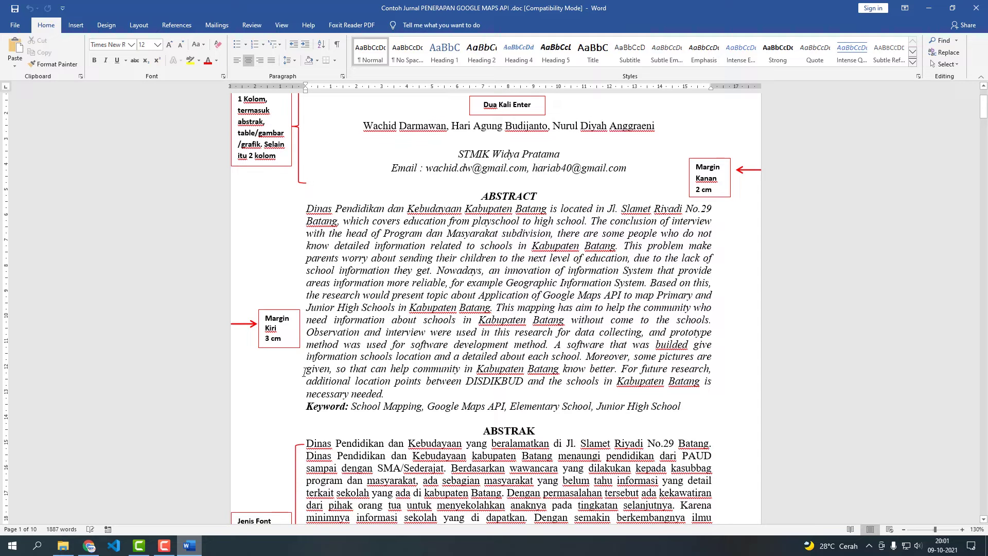
{"action": "left_click", "coordinate": [89, 545]}
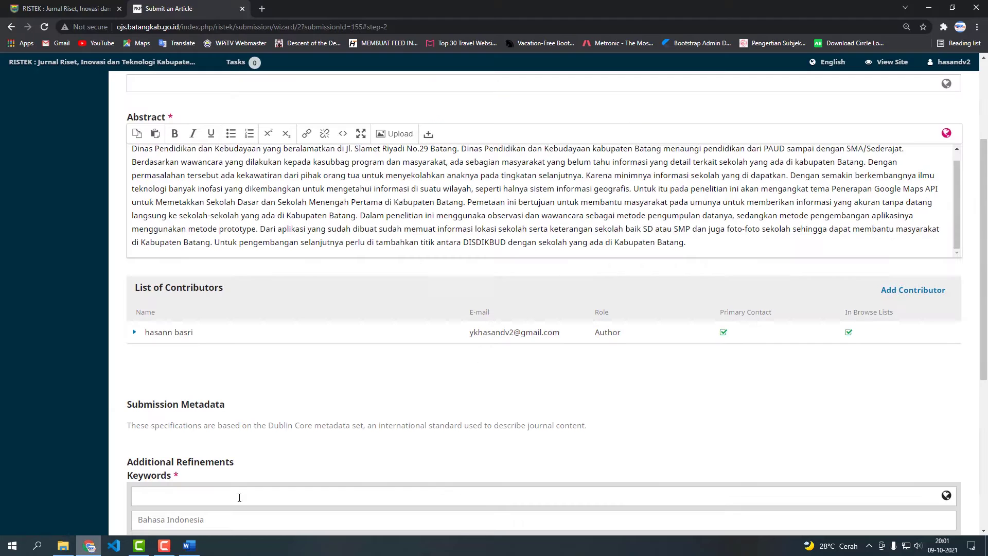
Start a new contributor and enter their given name, family name and e-mail address.
{"action": "left_click", "coordinate": [914, 292]}
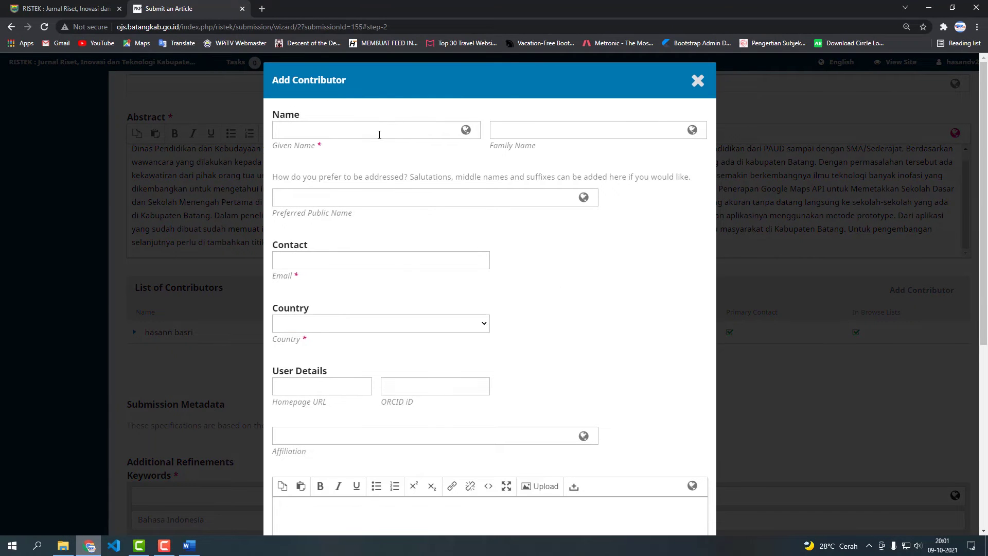
{"action": "left_click", "coordinate": [379, 133]}
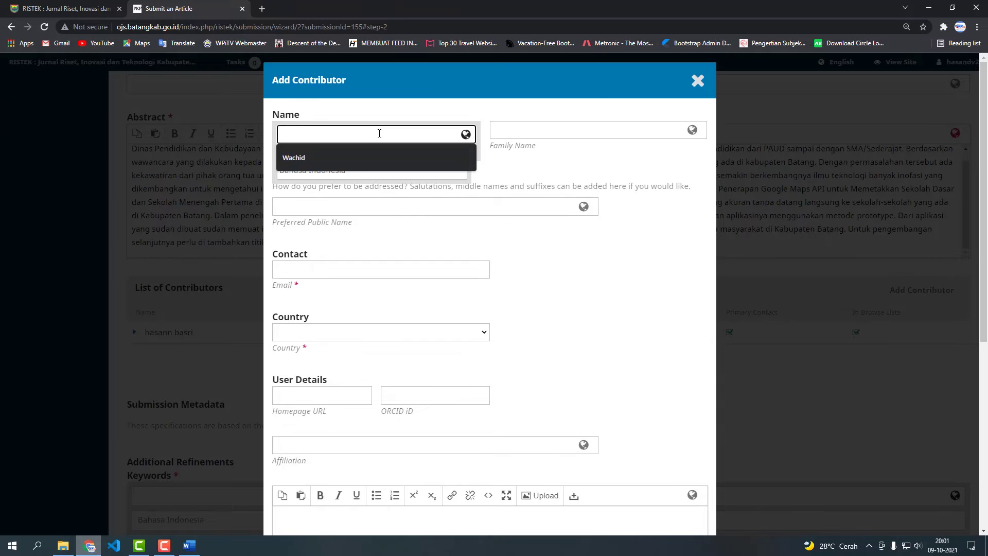
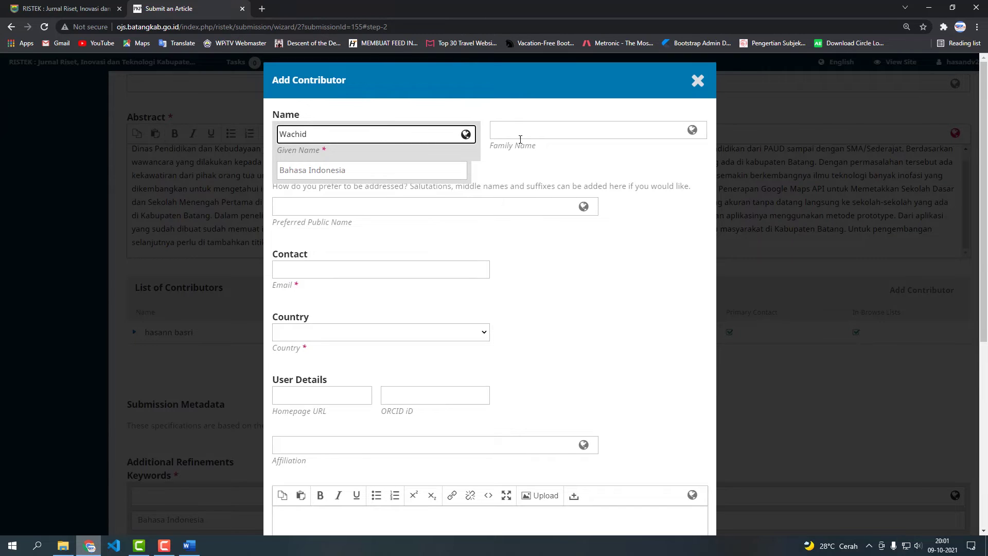
{"action": "left_click", "coordinate": [535, 132]}
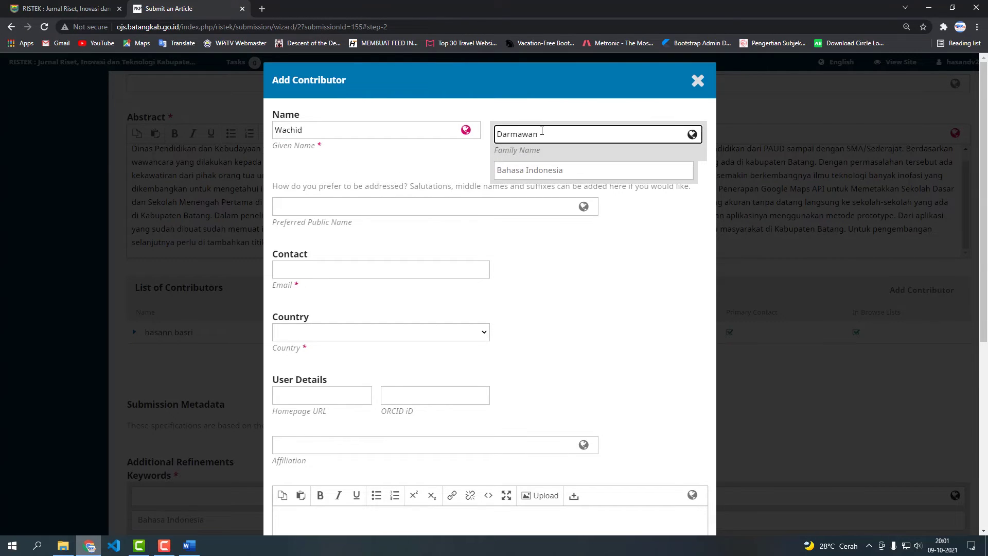
{"action": "left_click", "coordinate": [411, 265]}
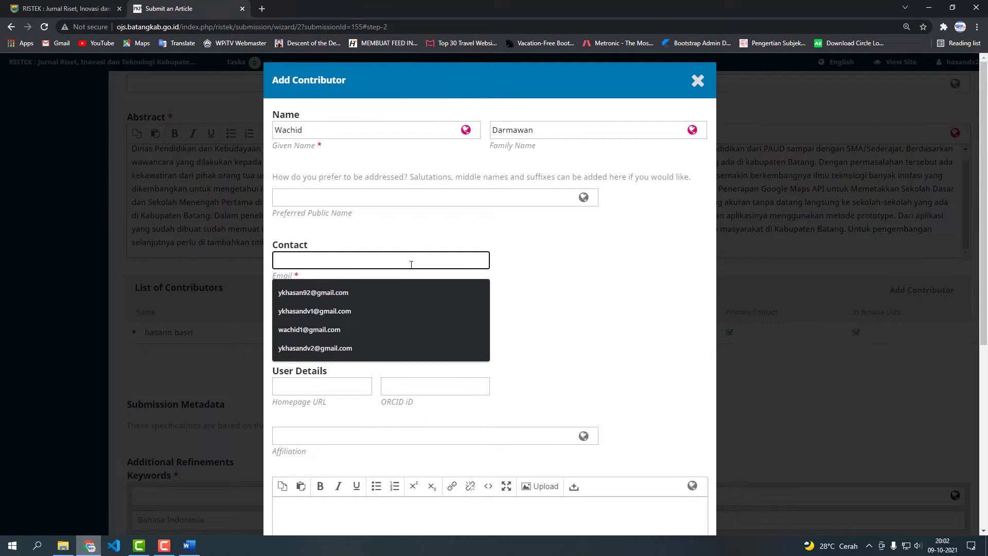
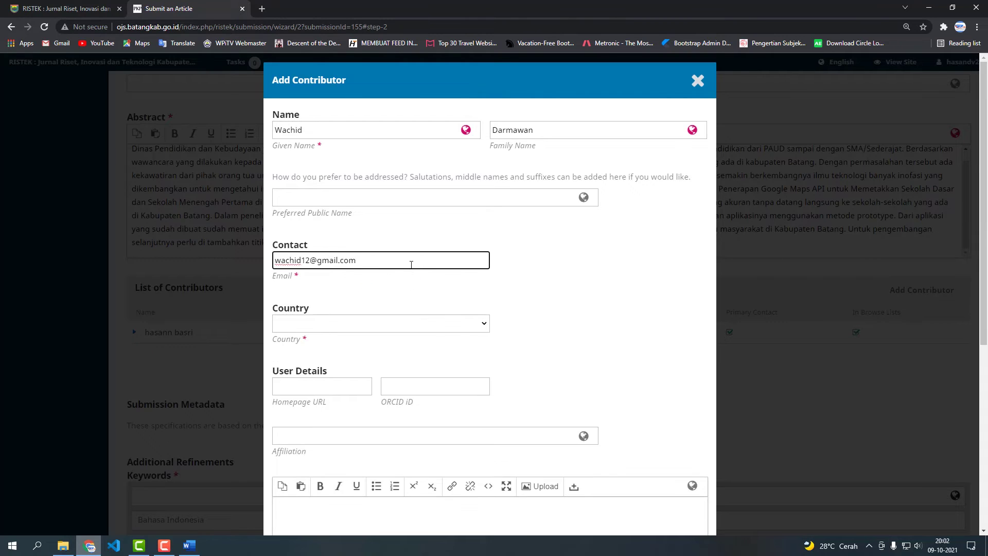
Set country Indonesia, affiliation STMIK WIDYA PRATAMA PEKALONGAN, role Author, and save the contributor.
{"action": "scroll", "coordinate": [411, 264], "scroll_direction": "down", "scroll_amount": 1}
{"action": "left_click", "coordinate": [414, 272]}
{"action": "type", "text": "india"}
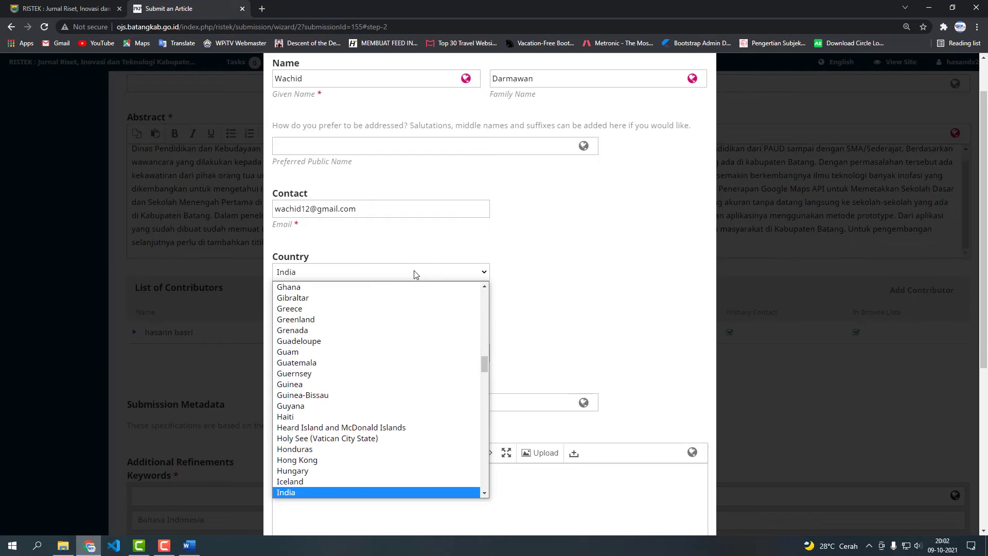
{"action": "key", "text": "Down"}
{"action": "key", "text": "Return"}
{"action": "scroll", "coordinate": [417, 273], "scroll_direction": "down", "scroll_amount": 3}
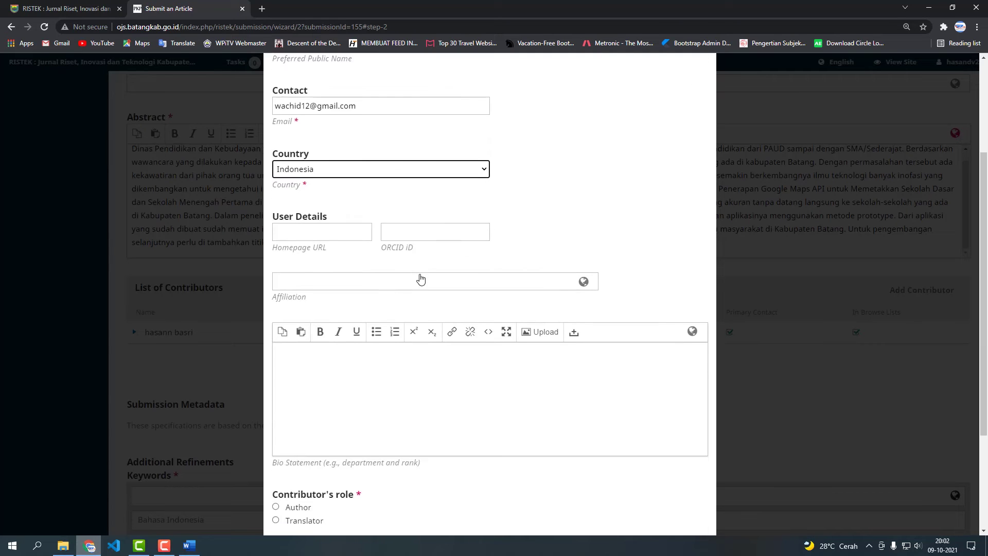
{"action": "left_click", "coordinate": [422, 232]}
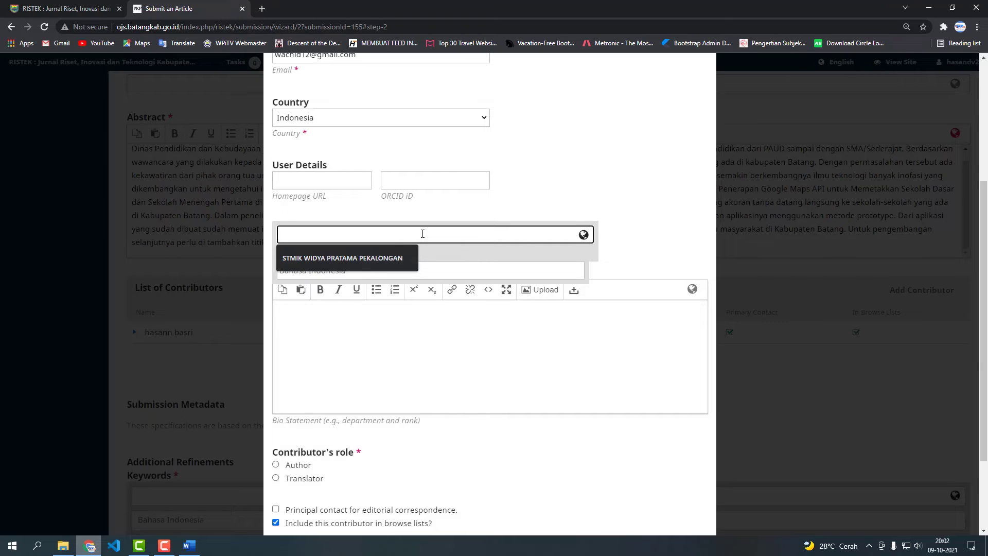
{"action": "left_click", "coordinate": [384, 257]}
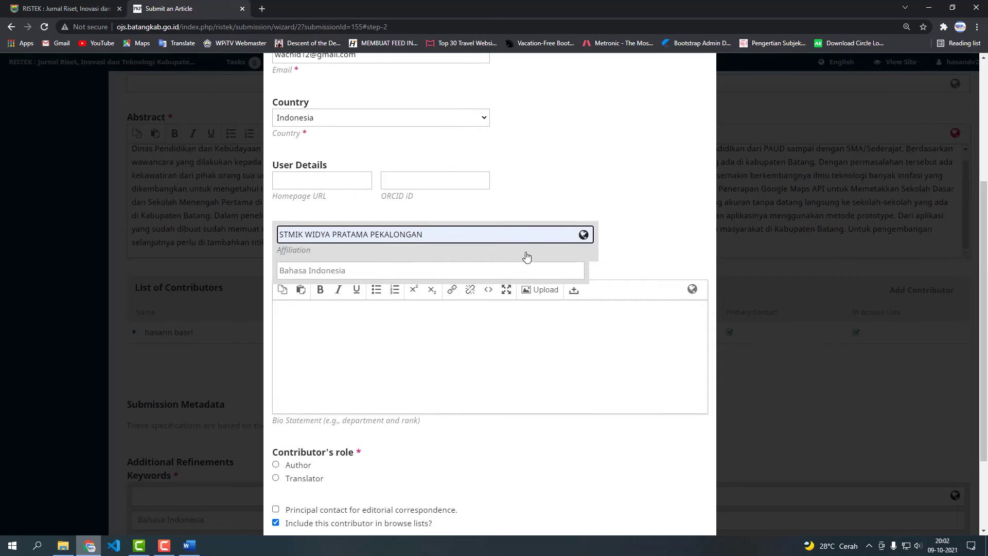
{"action": "scroll", "coordinate": [527, 256], "scroll_direction": "down", "scroll_amount": 1}
{"action": "scroll", "coordinate": [526, 257], "scroll_direction": "down", "scroll_amount": 1}
{"action": "left_click", "coordinate": [479, 348]}
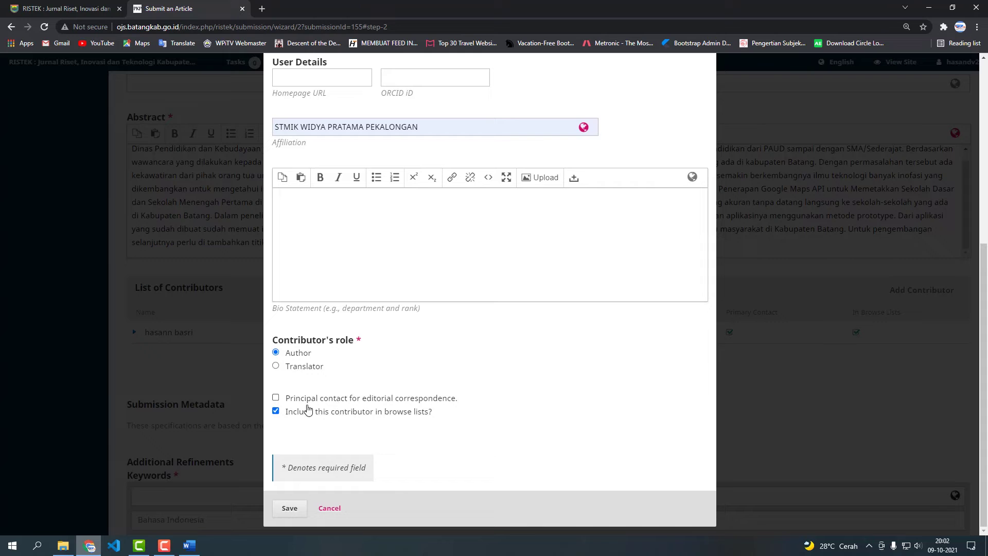
{"action": "left_click", "coordinate": [289, 508]}
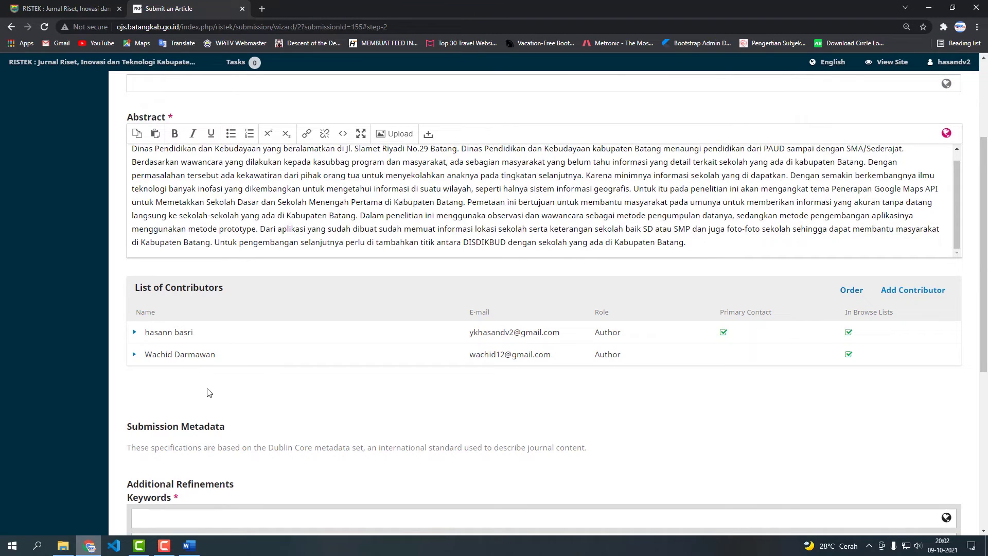
Copy Pemetaan Sekolah from the manuscript's Kata Kunci line into Keywords as the first keyword.
{"action": "left_click", "coordinate": [189, 546]}
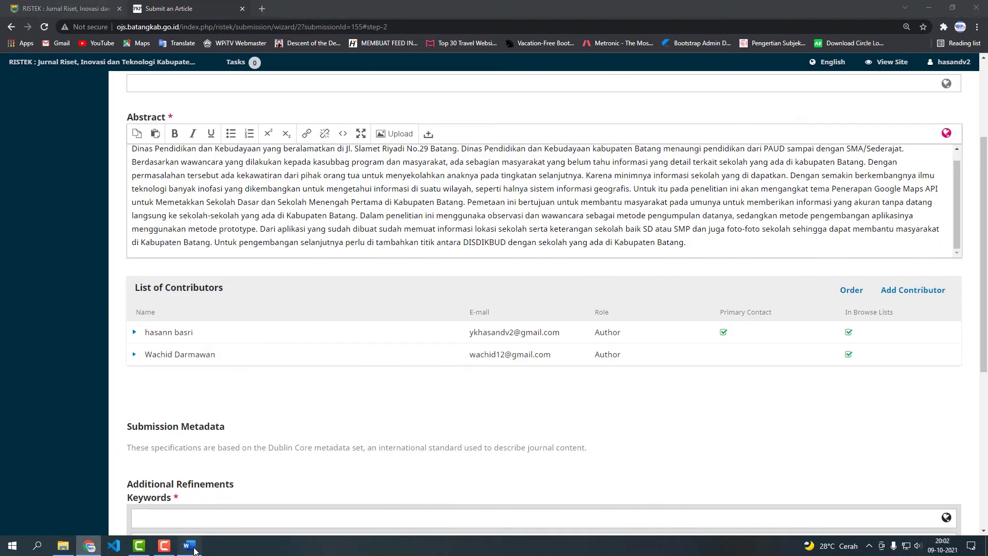
{"action": "scroll", "coordinate": [493, 208], "scroll_direction": "up", "scroll_amount": 3}
{"action": "left_click", "coordinate": [638, 164]}
{"action": "left_click", "coordinate": [928, 8]}
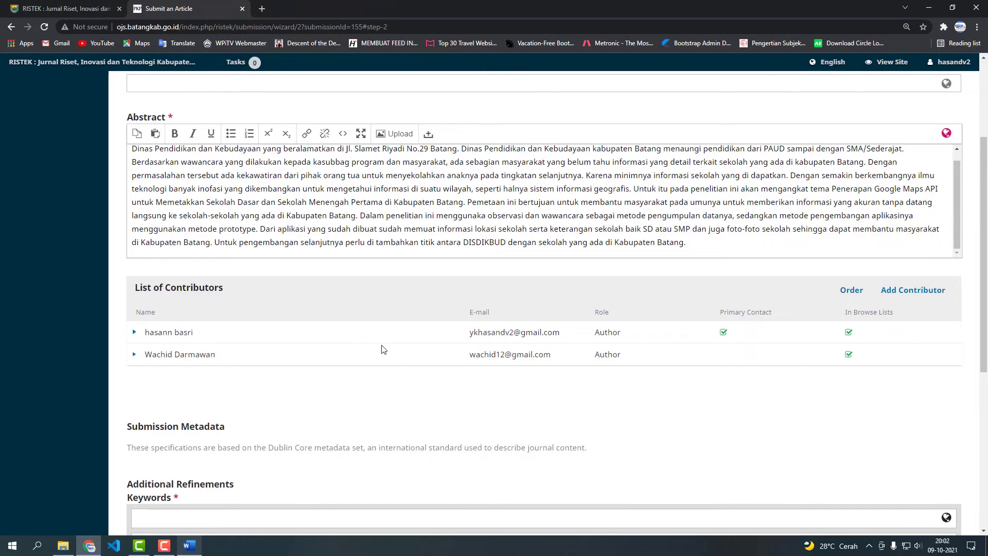
{"action": "scroll", "coordinate": [334, 388], "scroll_direction": "down", "scroll_amount": 2}
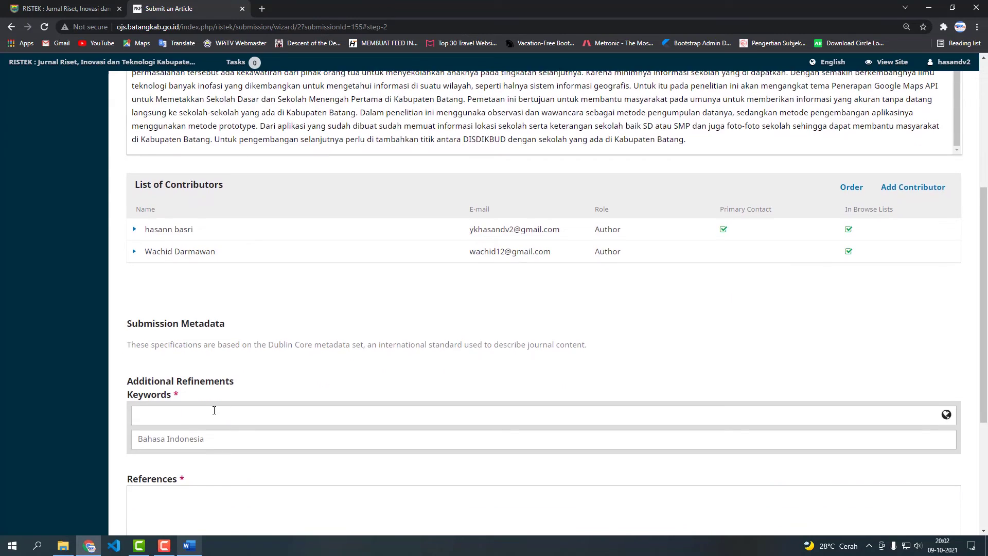
{"action": "scroll", "coordinate": [228, 361], "scroll_direction": "down", "scroll_amount": 1}
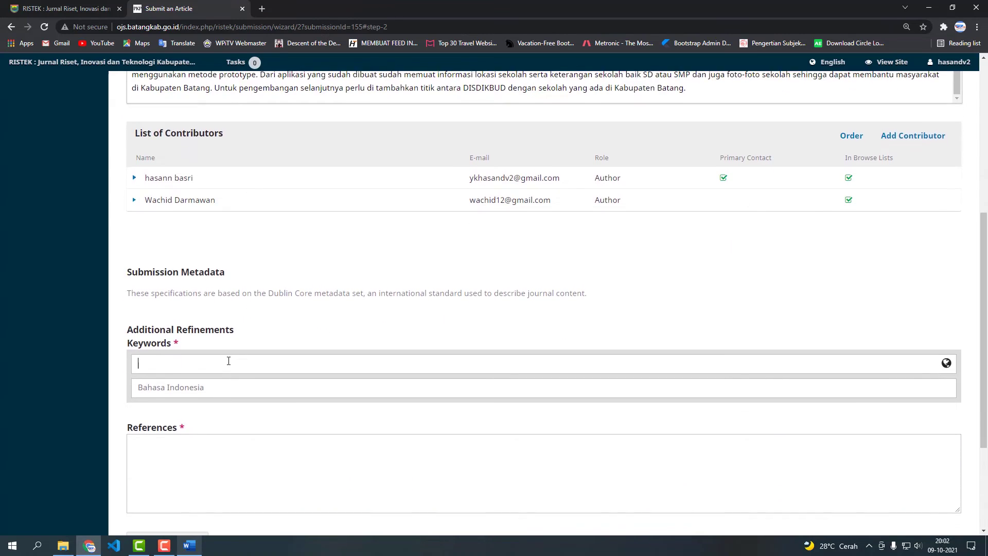
{"action": "left_click", "coordinate": [190, 544]}
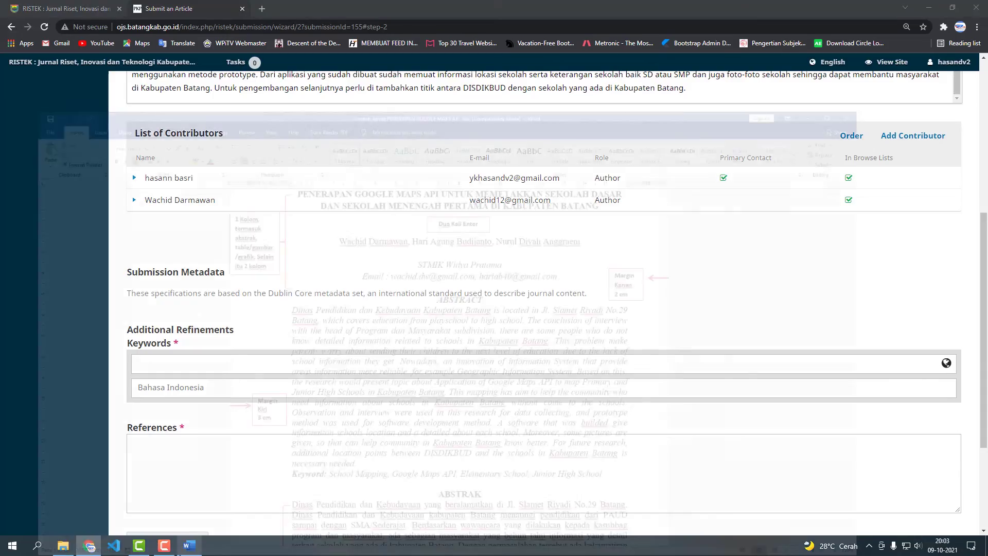
{"action": "scroll", "coordinate": [326, 438], "scroll_direction": "down", "scroll_amount": 5}
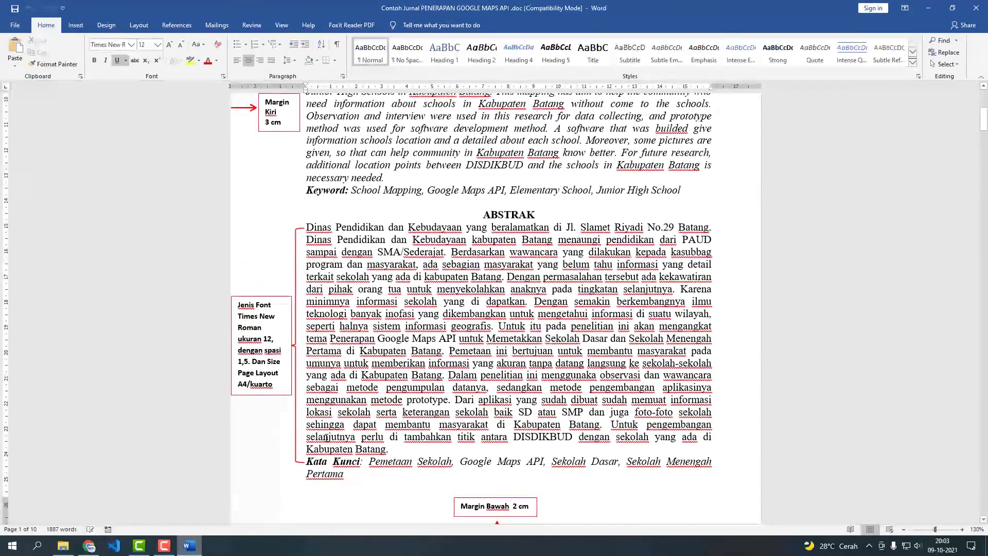
{"action": "left_click_drag", "start_coordinate": [369, 461], "coordinate": [451, 463]}
{"action": "key", "text": "ctrl+c"}
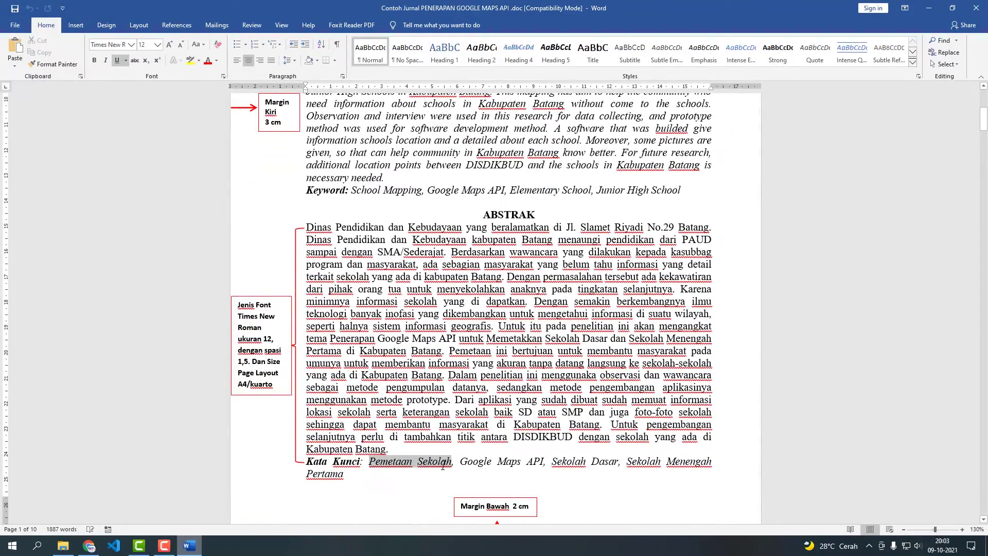
{"action": "left_click", "coordinate": [89, 545]}
{"action": "left_click", "coordinate": [343, 364]}
{"action": "key", "text": "ctrl+v"}
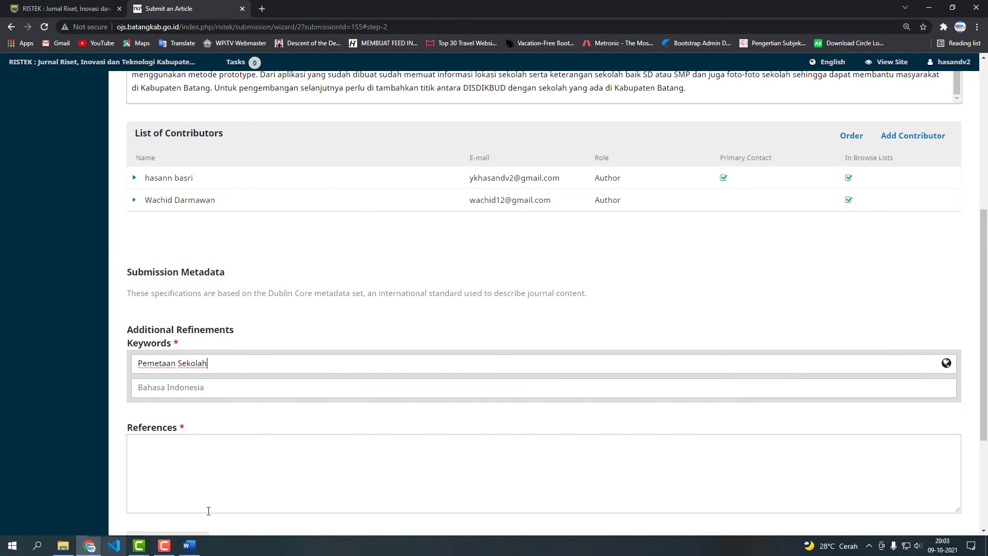
Add Google Maps API and Sekolah Dasar from the manuscript as the remaining keywords.
{"action": "left_click", "coordinate": [189, 545]}
{"action": "left_click_drag", "start_coordinate": [462, 461], "coordinate": [535, 459]}
{"action": "key", "text": "ctrl+c"}
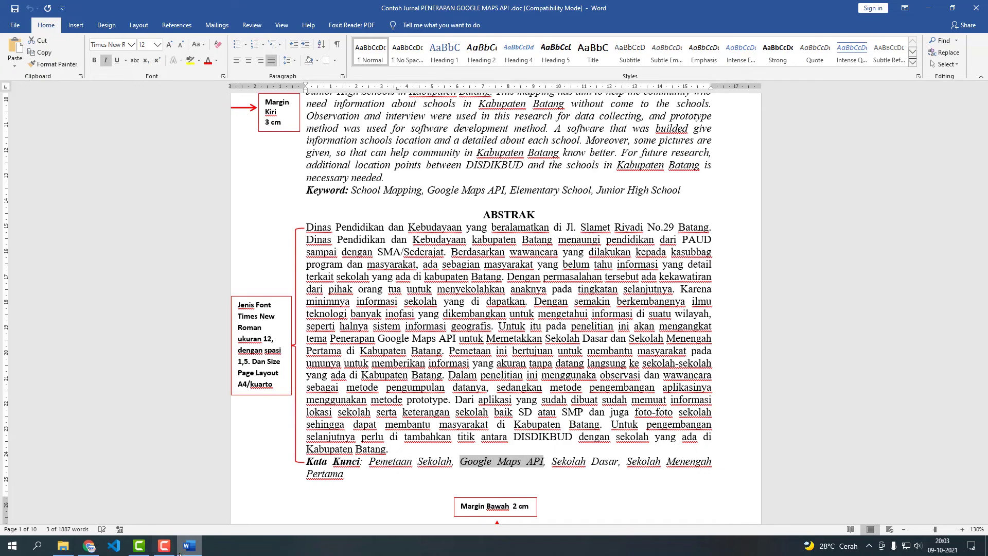
{"action": "left_click", "coordinate": [89, 546]}
{"action": "key", "text": "ctrl+v"}
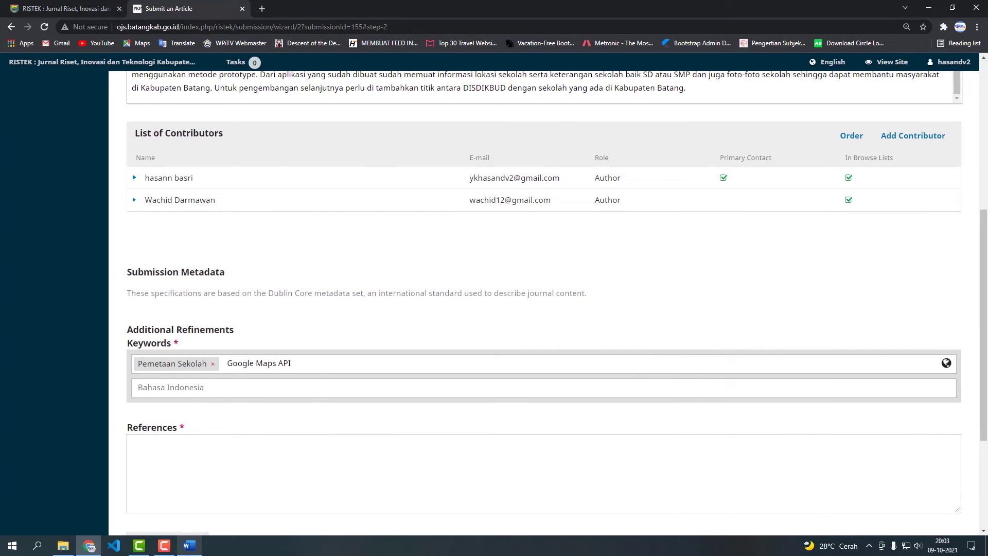
{"action": "key", "text": "alt+Tab"}
{"action": "left_click_drag", "start_coordinate": [553, 461], "coordinate": [619, 461]}
{"action": "key", "text": "ctrl+c"}
{"action": "key", "text": "alt+Tab"}
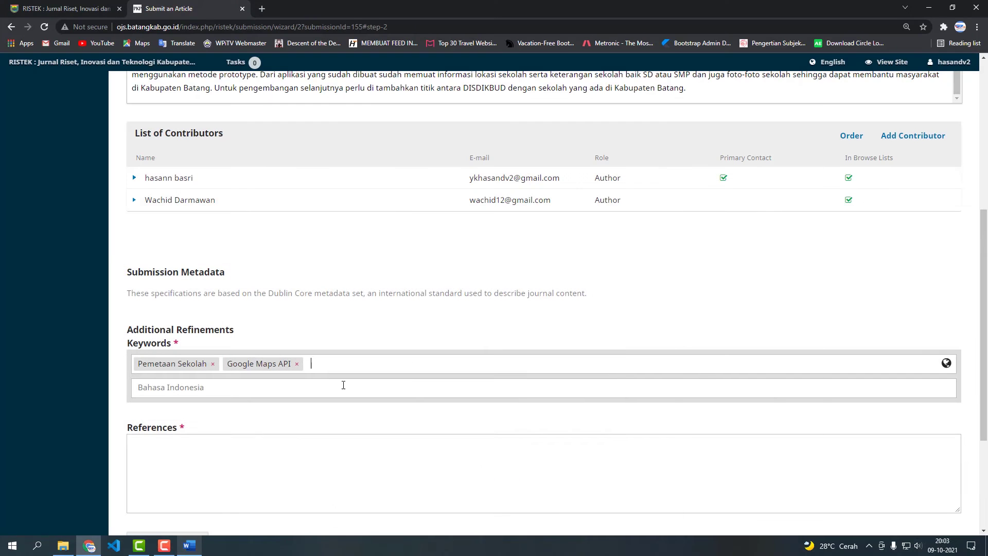
{"action": "key", "text": "ctrl+v"}
{"action": "key", "text": "Return"}
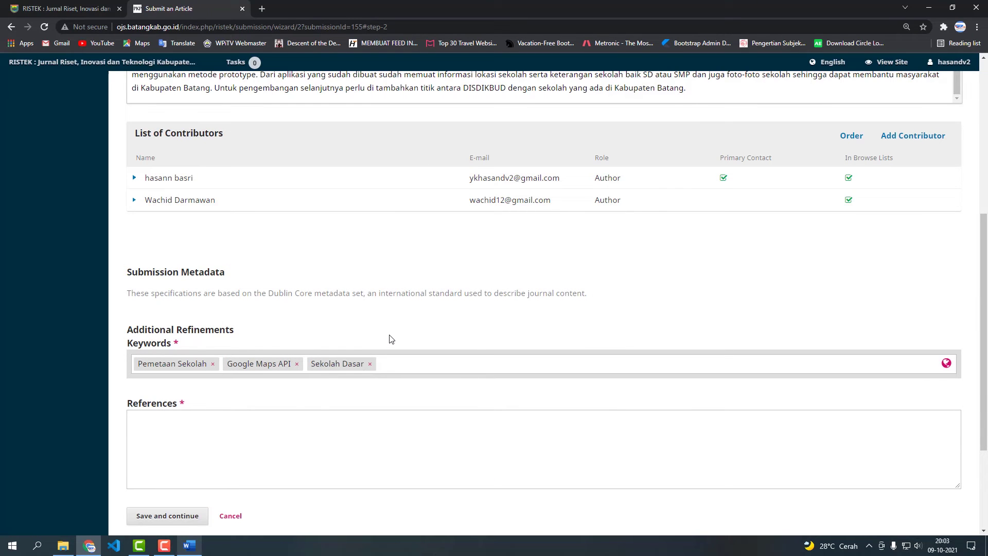
{"action": "left_click", "coordinate": [270, 435]}
{"action": "left_click", "coordinate": [191, 546]}
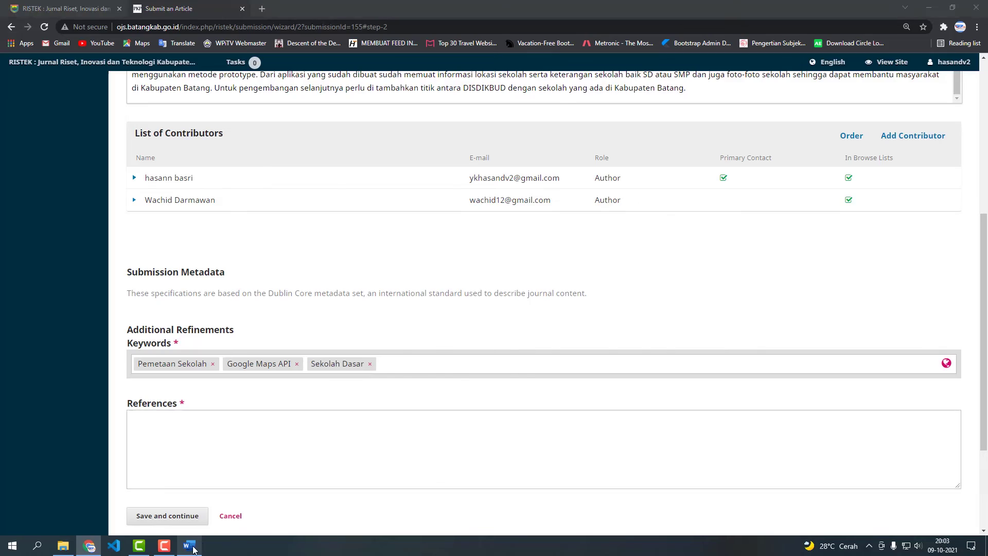
Paste all eight DAFTAR PUSTAKA references, through the 2019 Statistik entry, into References.
{"action": "scroll", "coordinate": [494, 319], "scroll_direction": "down", "scroll_amount": 4}
{"action": "left_click_drag", "start_coordinate": [984, 141], "coordinate": [985, 484]}
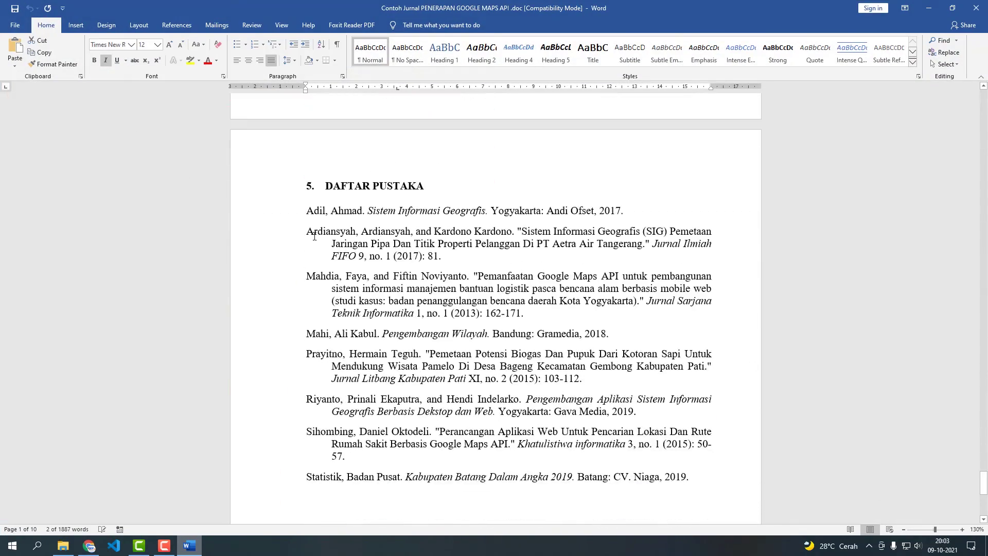
{"action": "left_click_drag", "start_coordinate": [307, 211], "coordinate": [690, 475]}
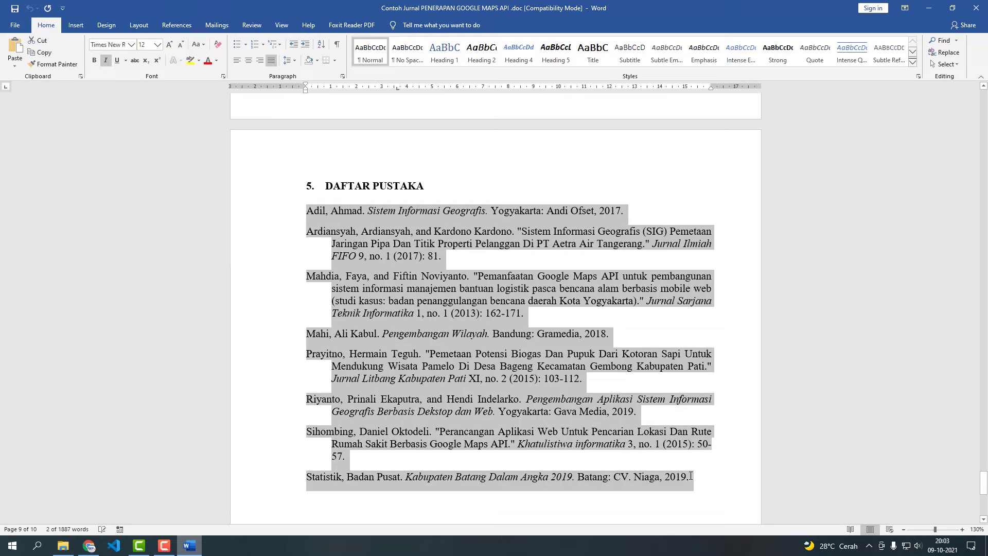
{"action": "left_click", "coordinate": [82, 549]}
{"action": "key", "text": "ctrl+v"}
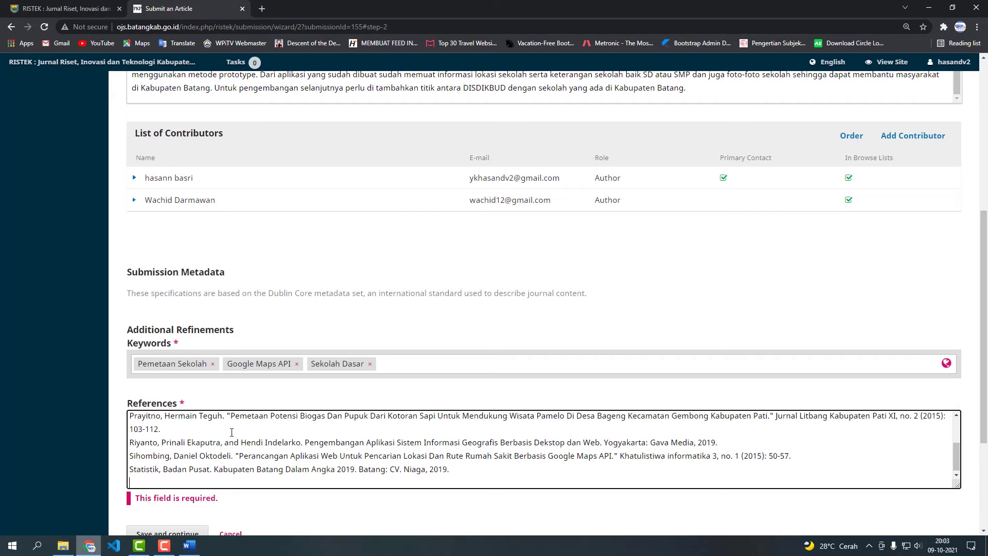
Save the Enter Metadata step and continue to step 4, Confirmation.
{"action": "left_click", "coordinate": [247, 498]}
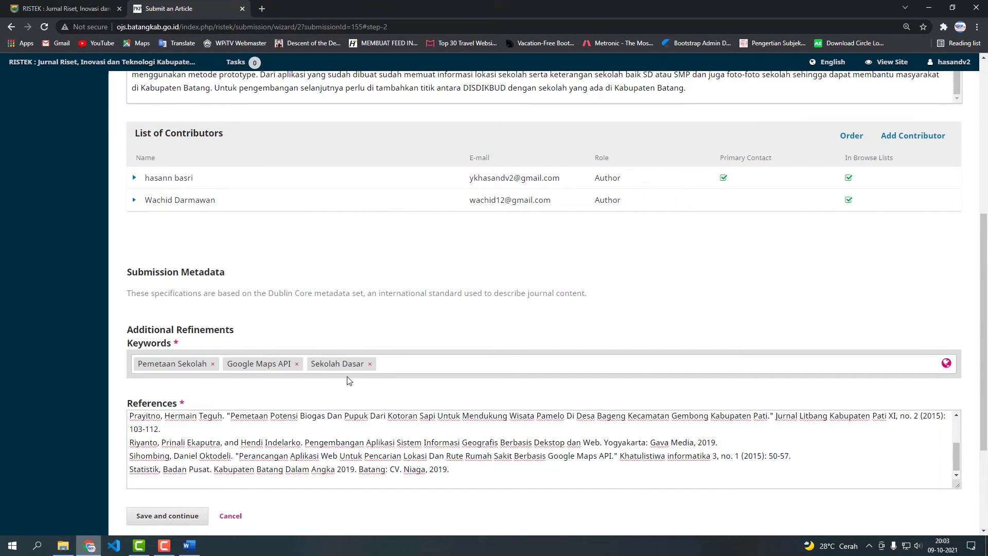
{"action": "scroll", "coordinate": [348, 381], "scroll_direction": "down", "scroll_amount": 2}
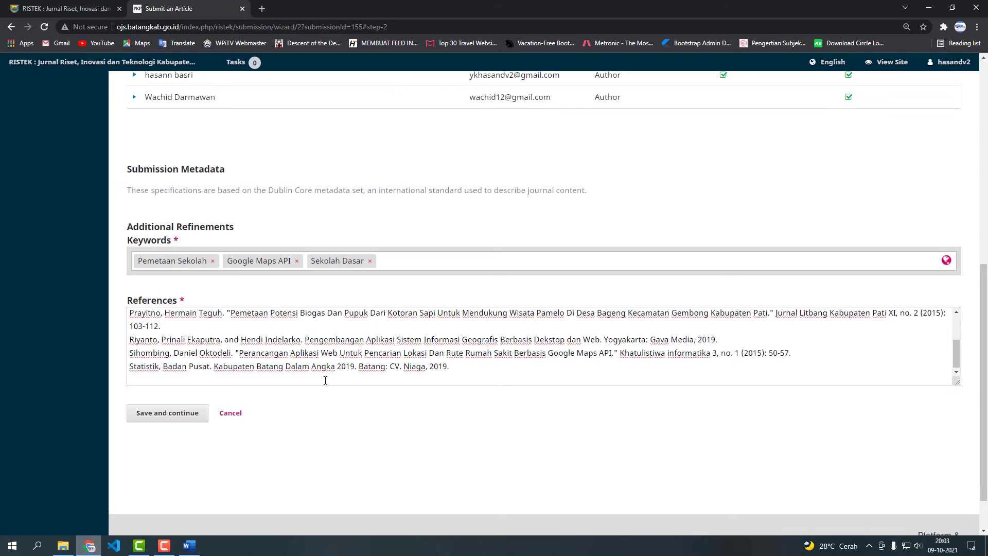
{"action": "left_click", "coordinate": [170, 414]}
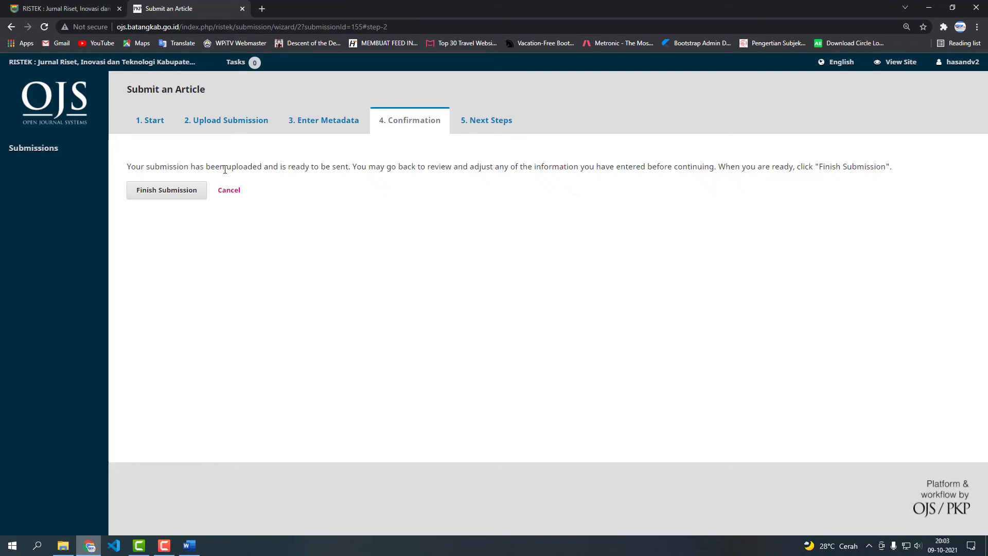
Finish the submission and confirm sending the article to the journal.
{"action": "left_click", "coordinate": [181, 193]}
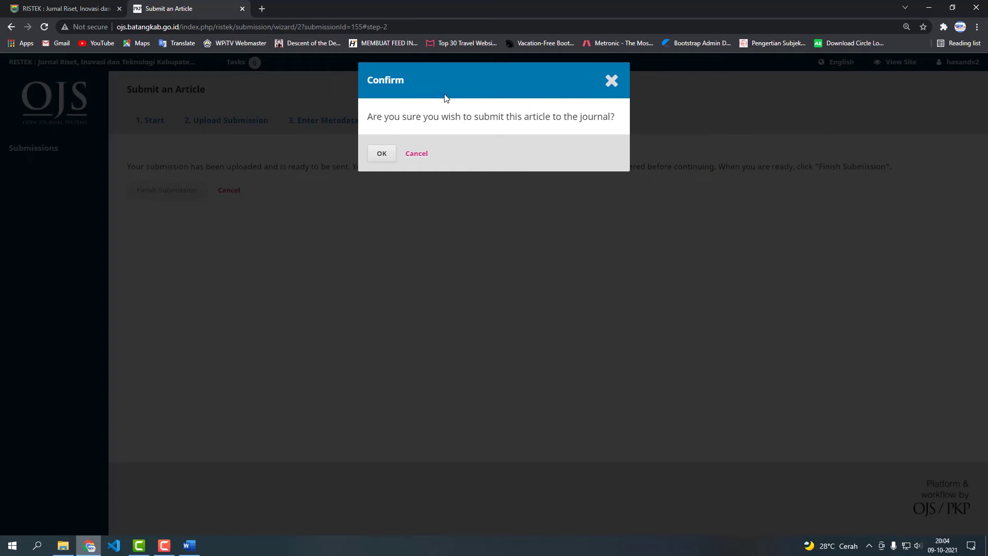
{"action": "left_click", "coordinate": [382, 154]}
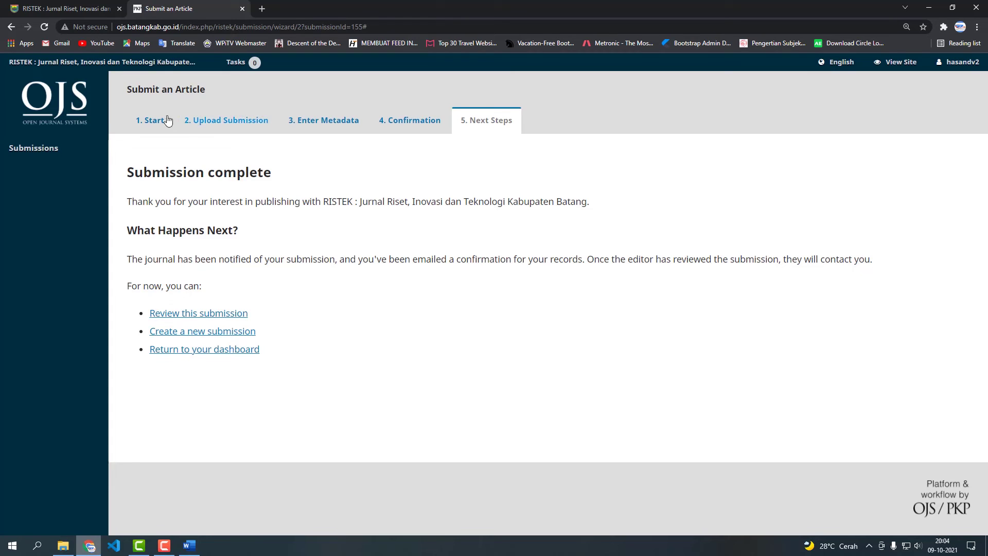
Open the Submissions queue showing submission 155, the Google Maps API article.
{"action": "left_click", "coordinate": [60, 151]}
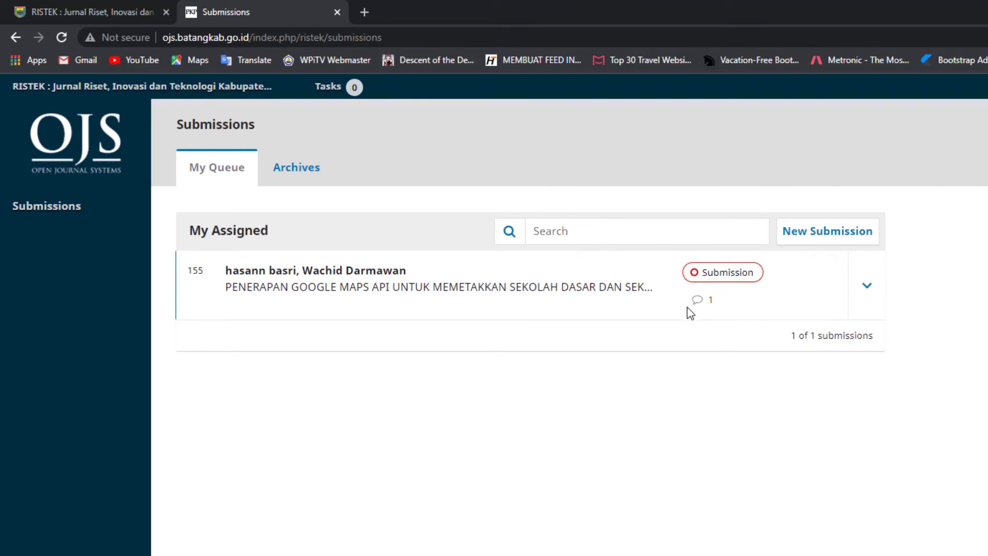
Open submission 155, browse its Review, Copyediting and Production stages, then return to Submission.
{"action": "left_click", "coordinate": [445, 295]}
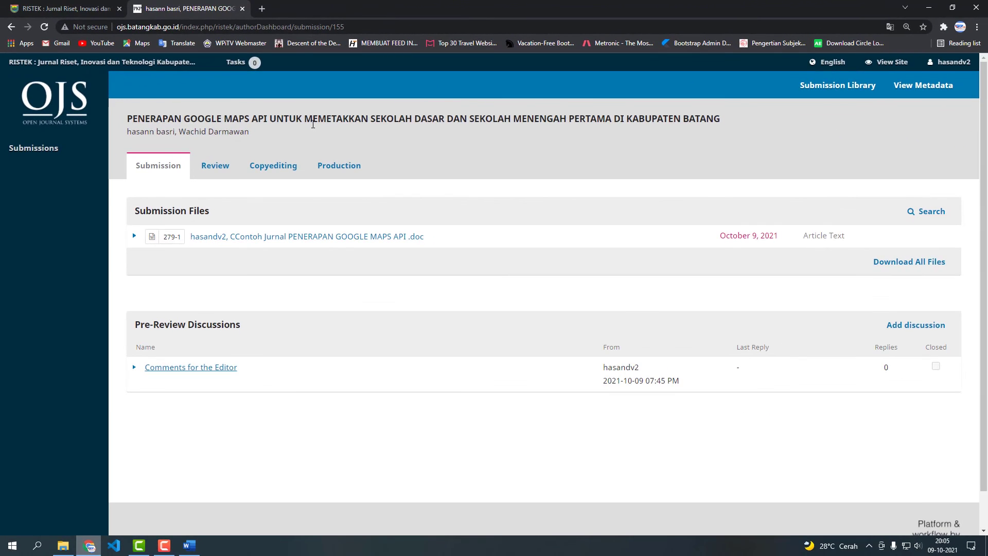
{"action": "left_click", "coordinate": [225, 169]}
{"action": "left_click", "coordinate": [266, 170]}
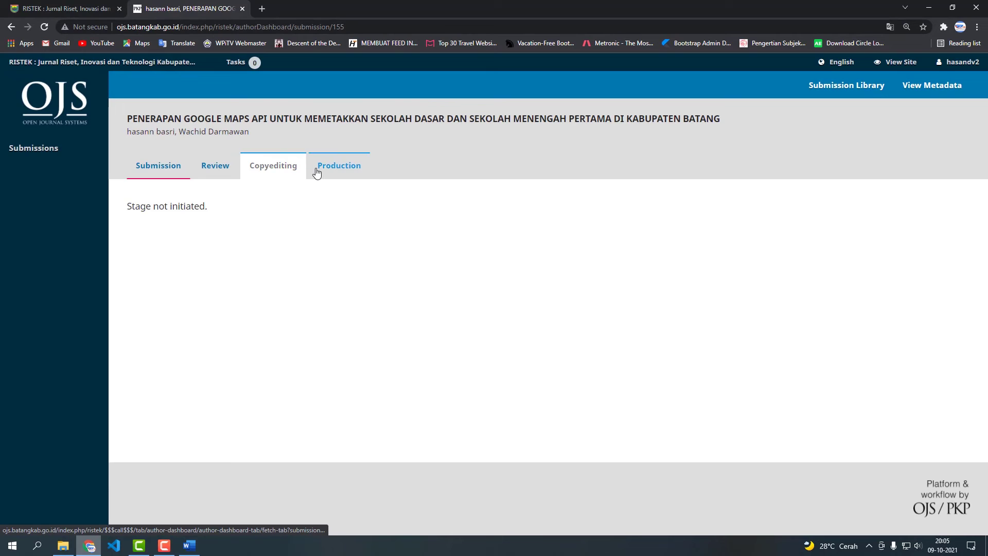
{"action": "left_click", "coordinate": [317, 169]}
{"action": "left_click", "coordinate": [219, 167]}
{"action": "left_click", "coordinate": [281, 170]}
{"action": "left_click", "coordinate": [337, 169]}
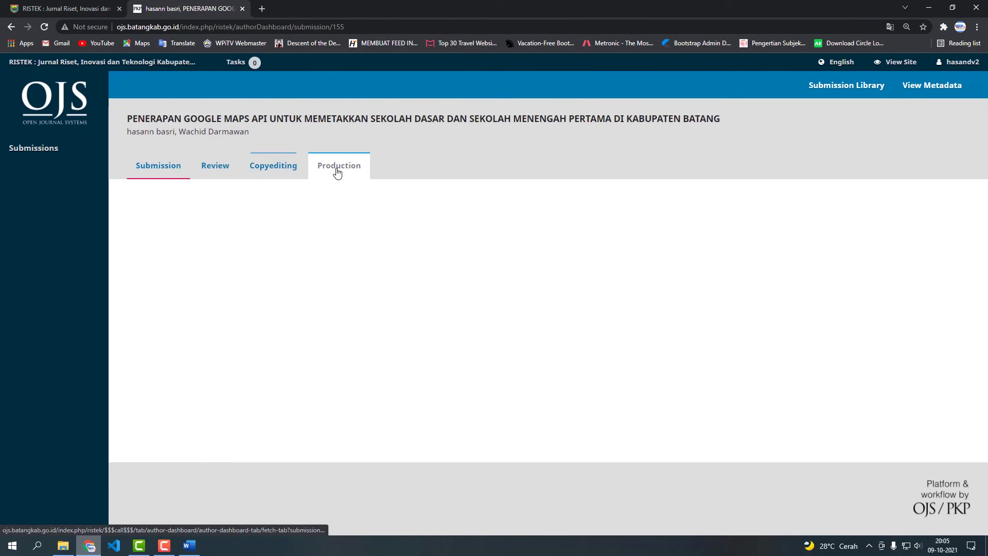
{"action": "left_click", "coordinate": [169, 175]}
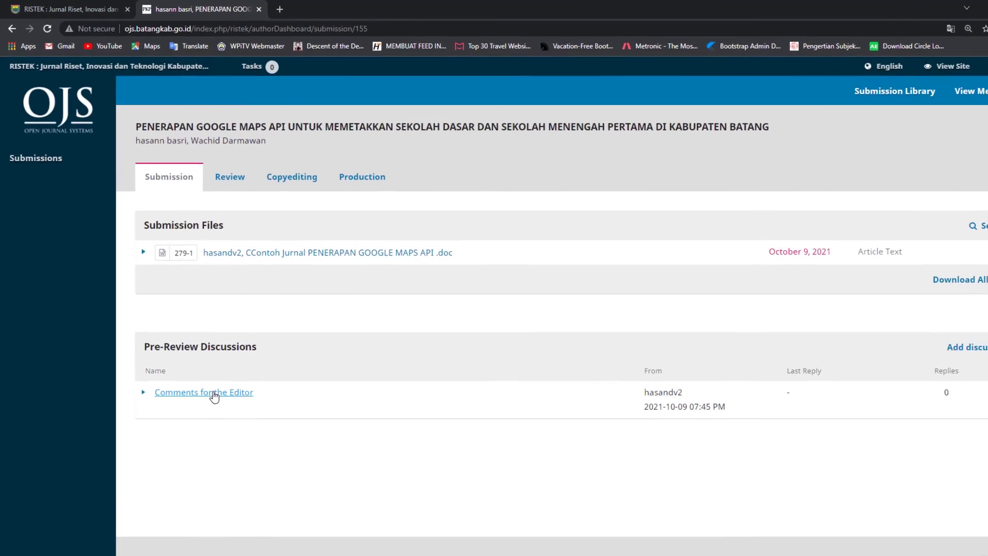
Open the Comments for the Editor discussion listed under Pre-Review Discussions.
{"action": "left_click", "coordinate": [201, 369]}
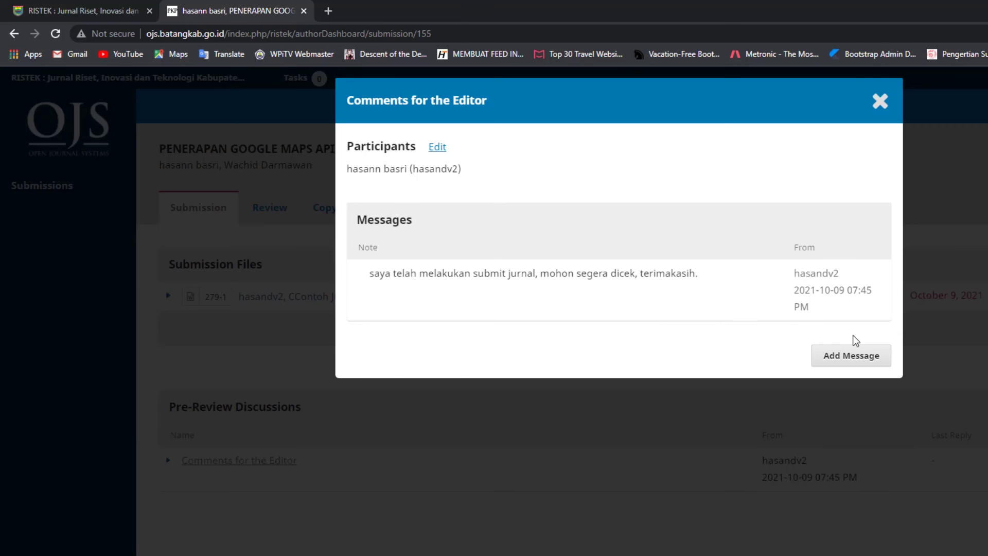
Add a message reading 'saya telah melakukan pembenaran artikel mohon segera di proses'.
{"action": "left_click", "coordinate": [835, 363]}
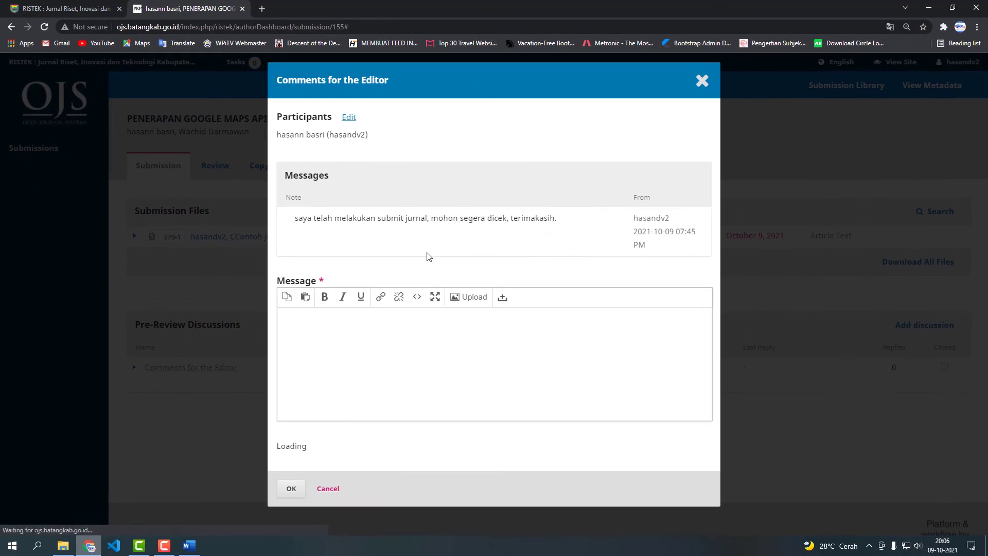
{"action": "scroll", "coordinate": [426, 352], "scroll_direction": "down", "scroll_amount": 1}
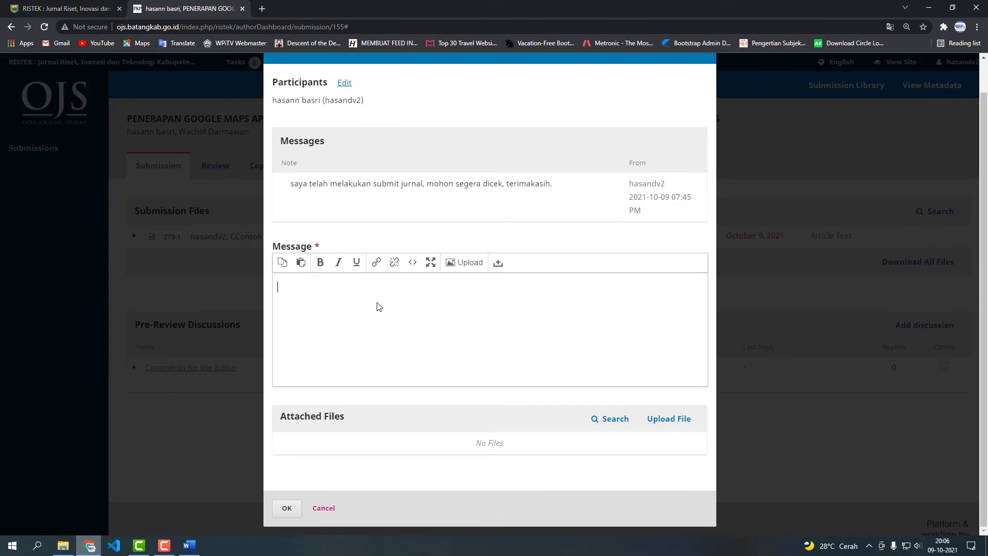
{"action": "type", "text": "saya telah melakukan pembernaran artikel moh"}
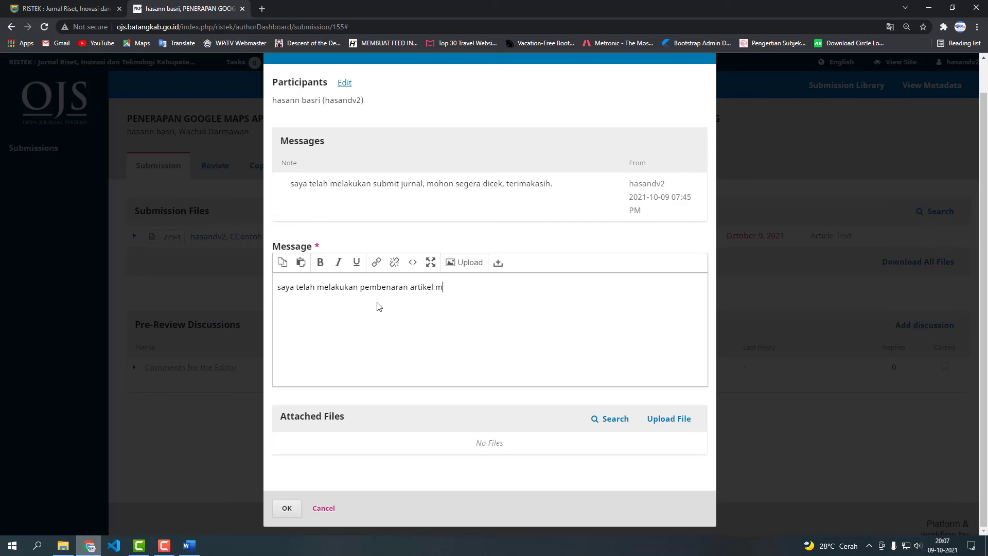
{"action": "type", "text": "on segera di proses"}
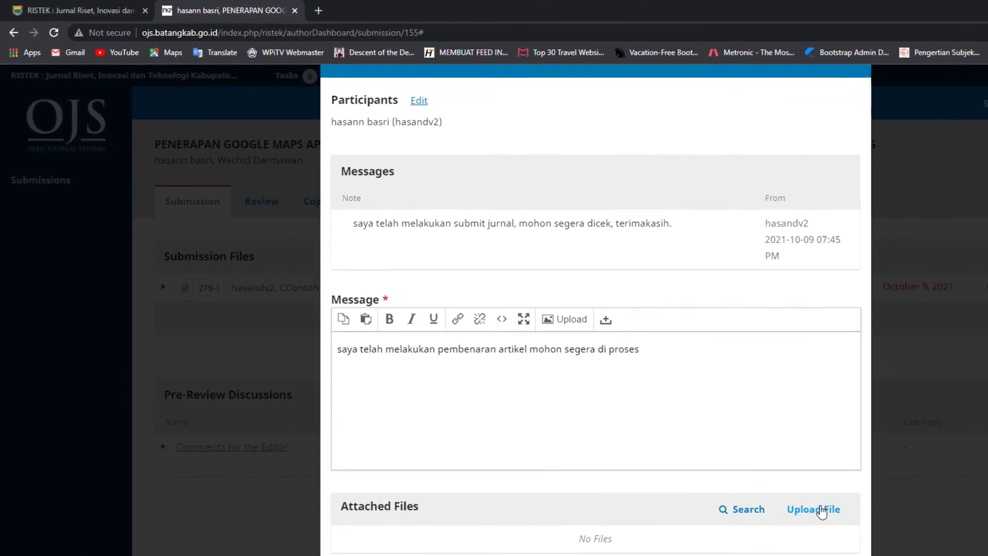
Attach 'CContoh Jurnal PENERAPAN GOOGLE MAPS API .doc' to the message as Article Text.
{"action": "left_click", "coordinate": [697, 436]}
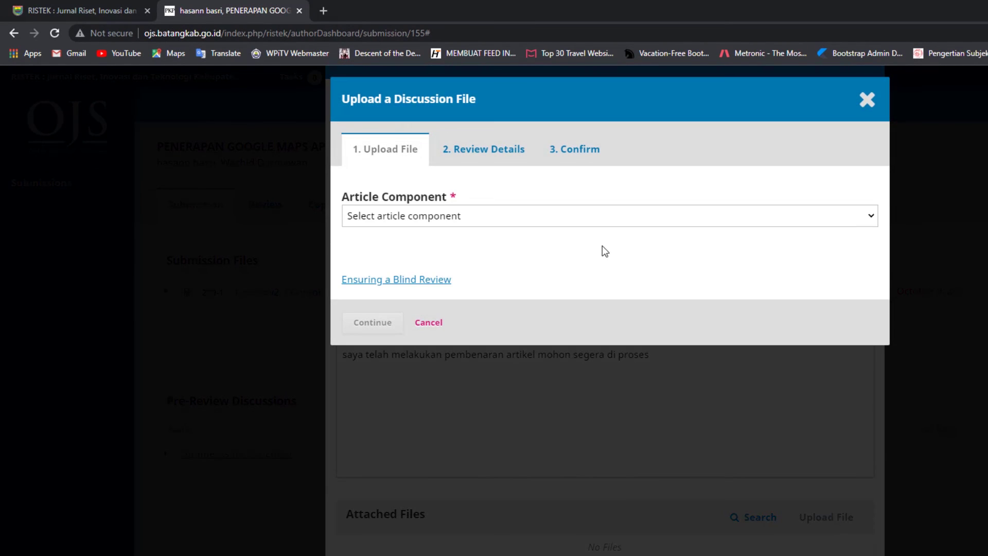
{"action": "left_click", "coordinate": [573, 216]}
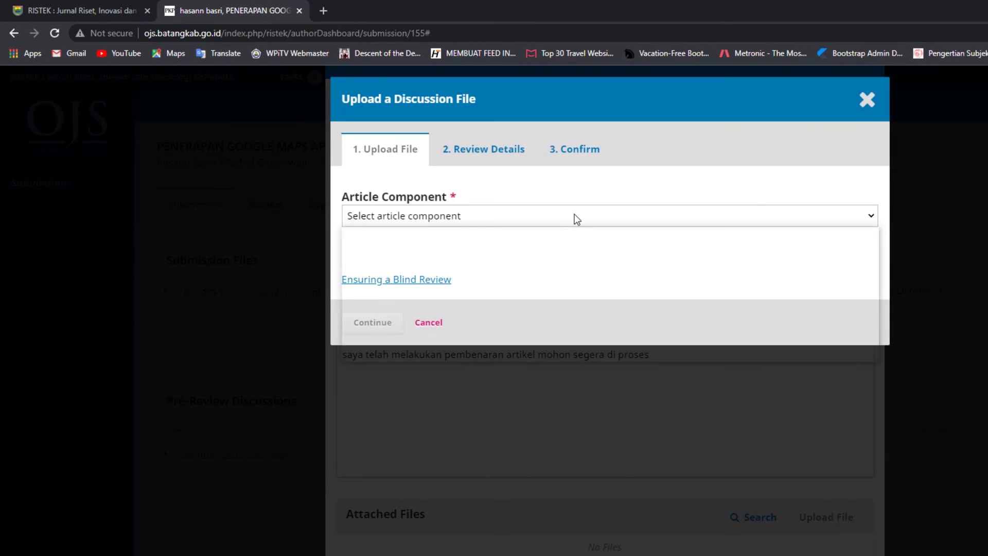
{"action": "left_click", "coordinate": [470, 248]}
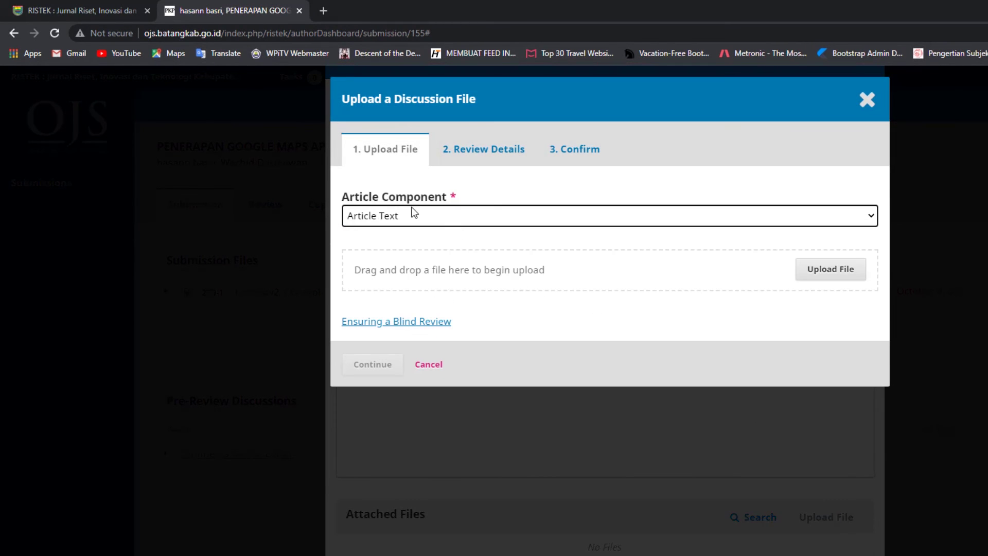
{"action": "left_click", "coordinate": [812, 280]}
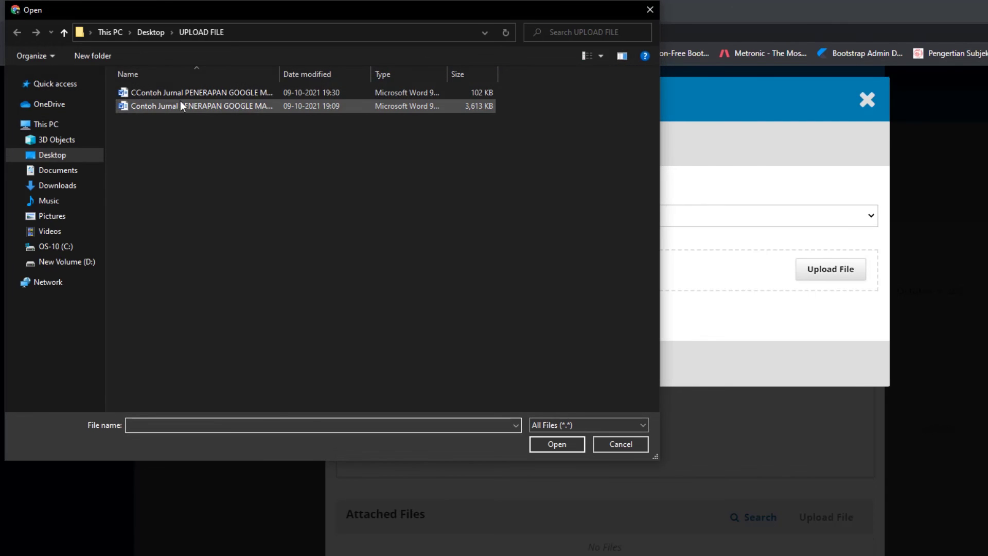
{"action": "left_click", "coordinate": [177, 94]}
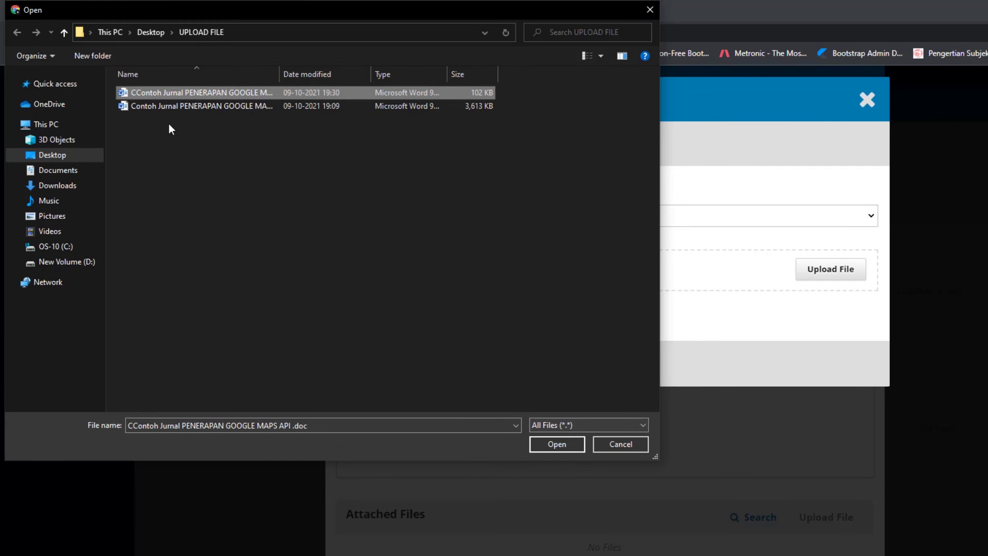
{"action": "left_click", "coordinate": [554, 448]}
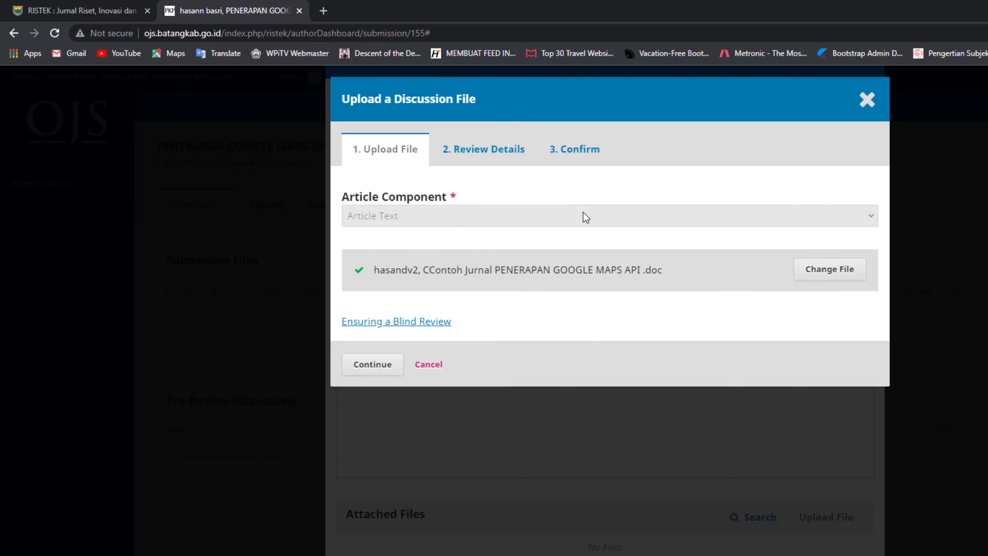
{"action": "left_click", "coordinate": [392, 367]}
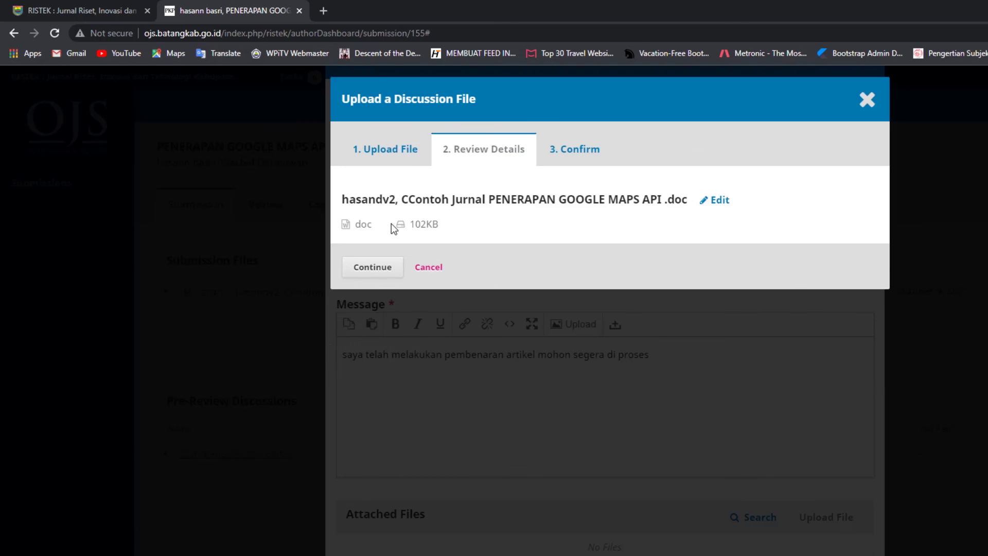
{"action": "left_click", "coordinate": [383, 267]}
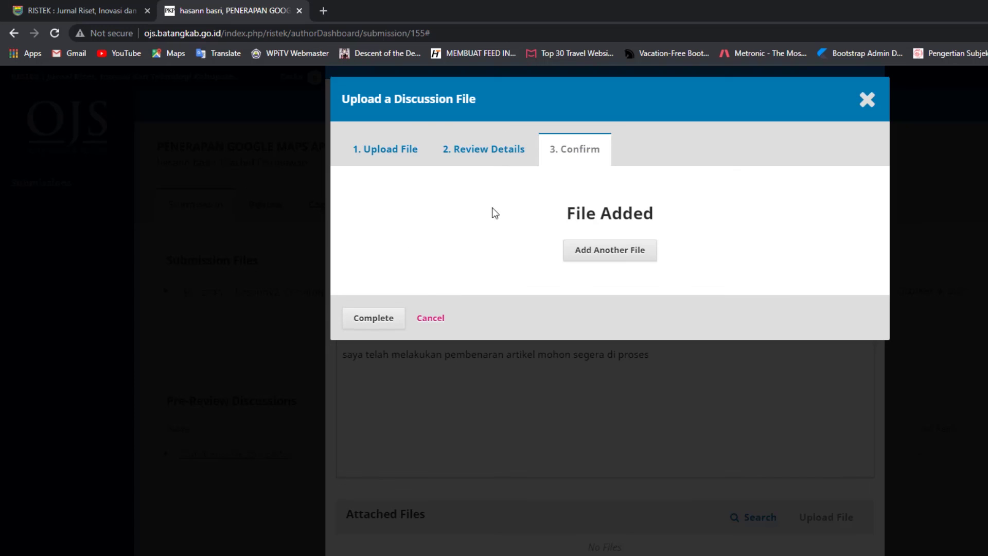
{"action": "left_click", "coordinate": [374, 317]}
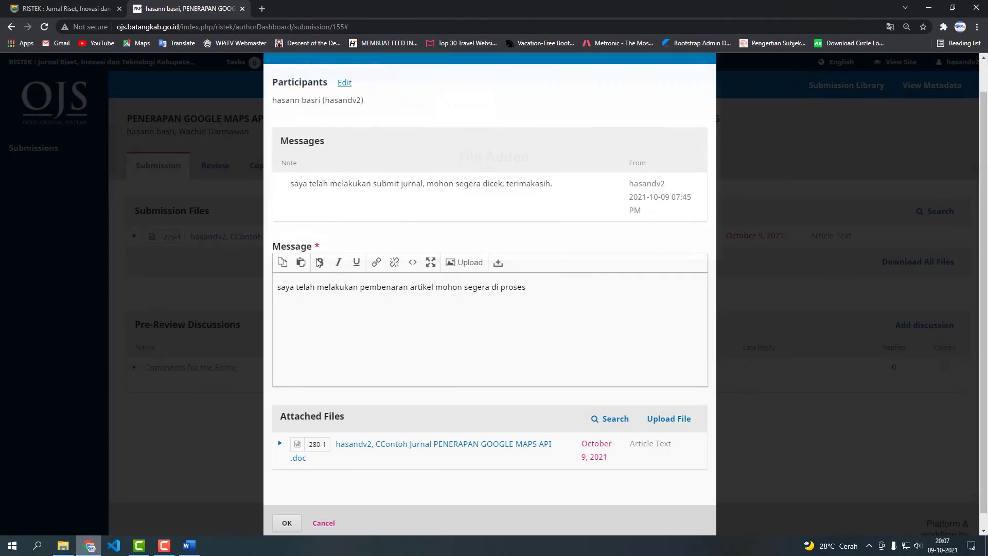
Post the reply with its attached manuscript to the Comments for the Editor discussion.
{"action": "scroll", "coordinate": [419, 369], "scroll_direction": "up", "scroll_amount": 1}
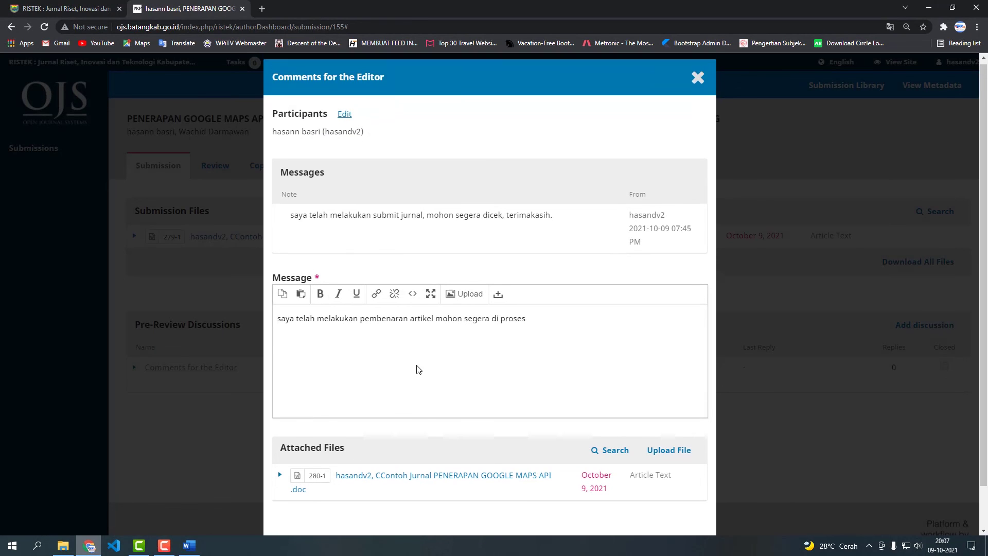
{"action": "scroll", "coordinate": [419, 370], "scroll_direction": "down", "scroll_amount": 1}
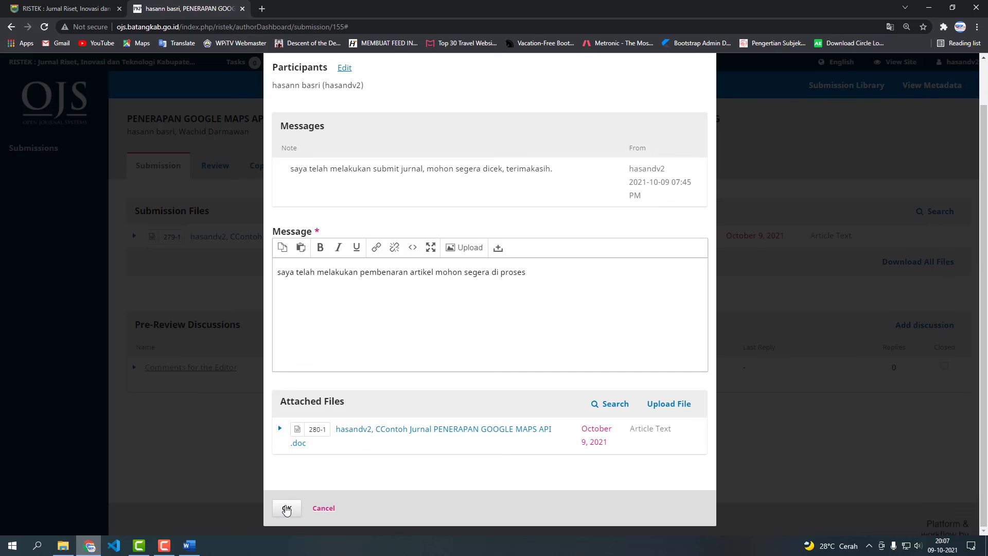
{"action": "left_click", "coordinate": [286, 510]}
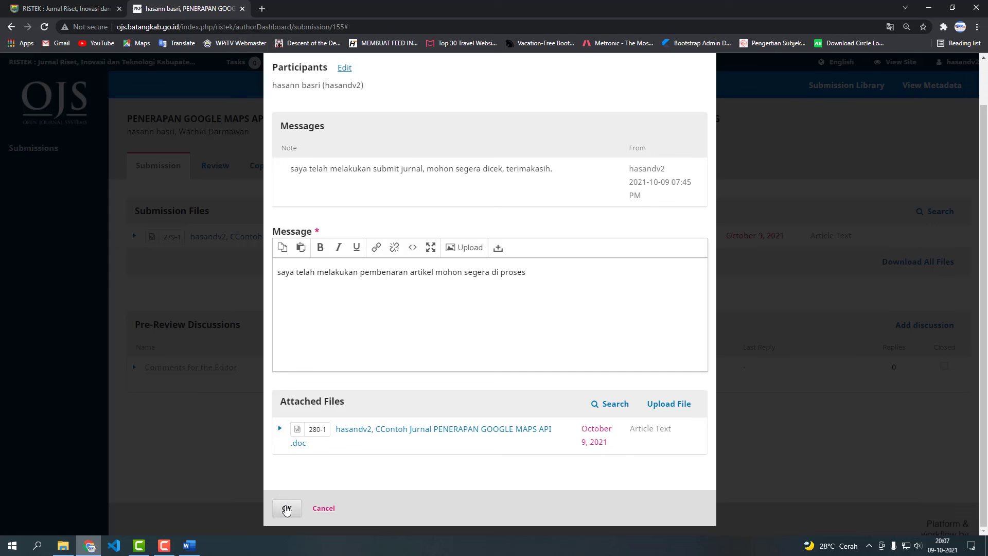